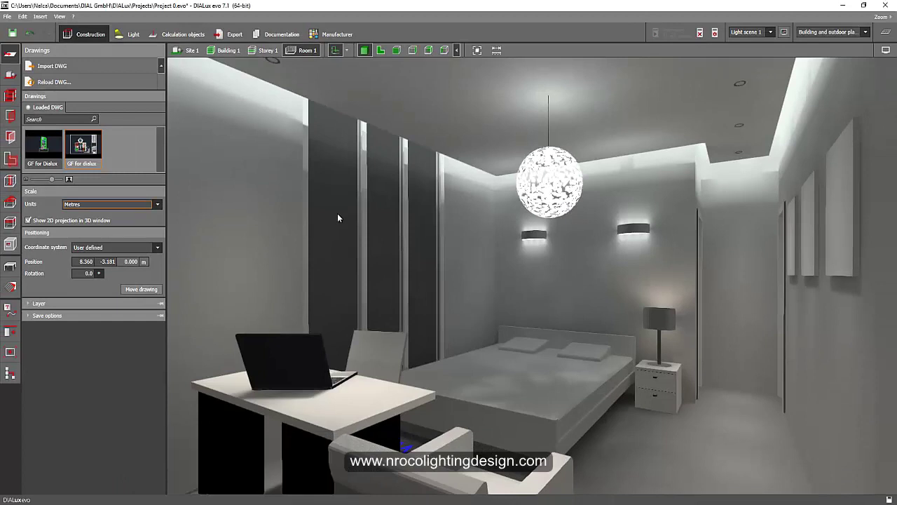
- Open the DIALux evo material catalog from the choices for the active material
{"action": "left_click", "coordinate": [10, 287]}
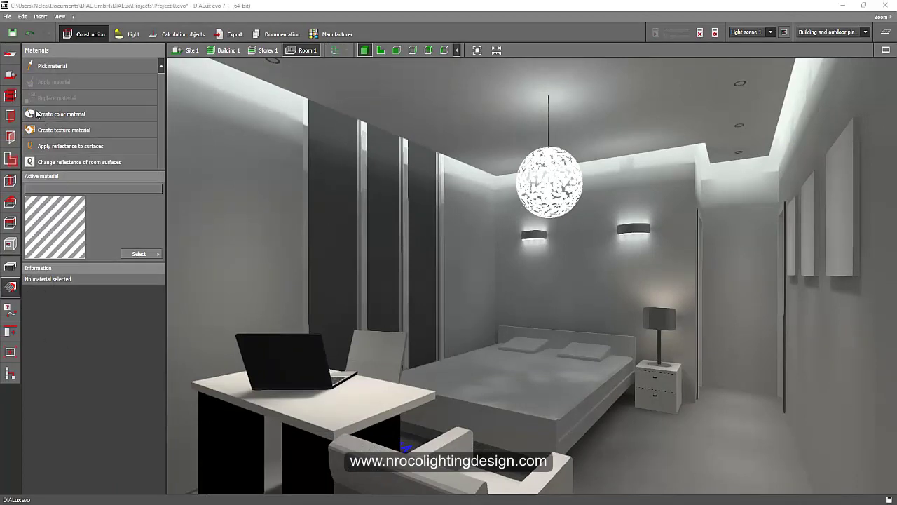
{"action": "left_click", "coordinate": [512, 231]}
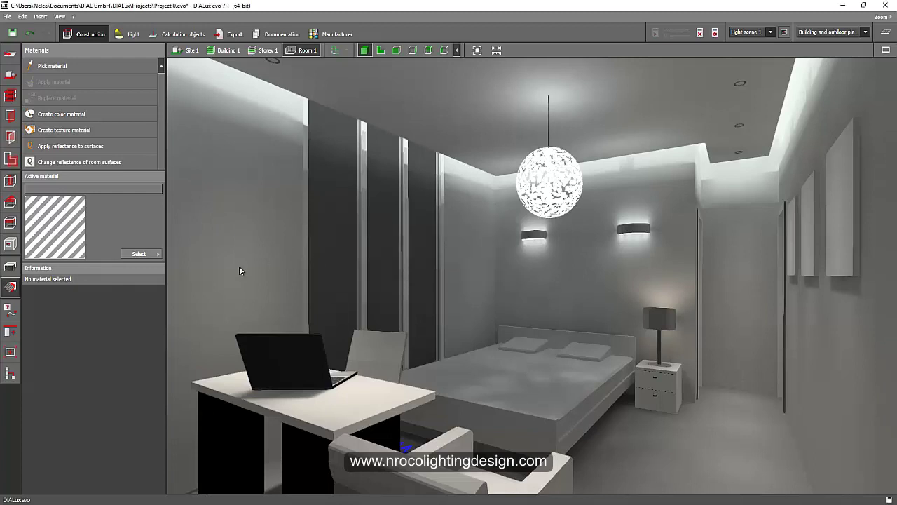
{"action": "left_click", "coordinate": [139, 254]}
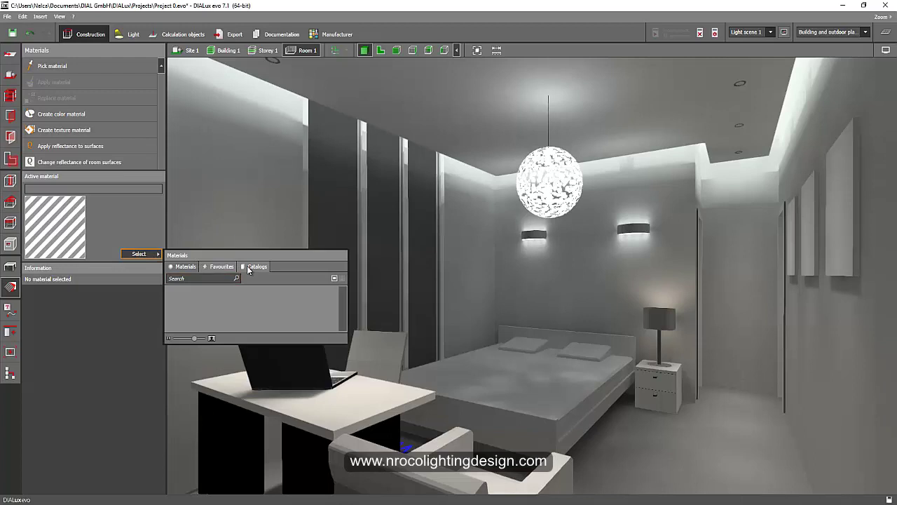
{"action": "left_click", "coordinate": [248, 270]}
{"action": "left_click", "coordinate": [191, 315]}
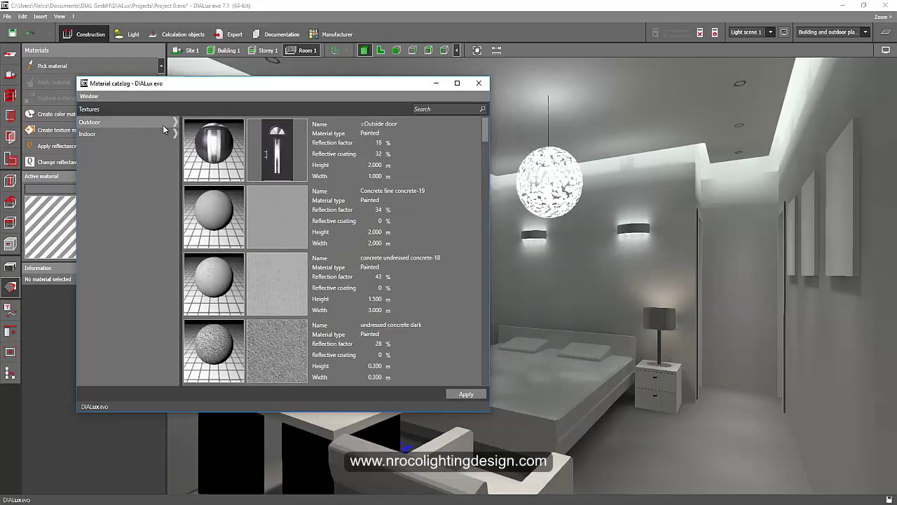
- Browse the catalog's outdoor textures, covering the floor, roof covering, sky, wall and water categories
{"action": "left_click", "coordinate": [164, 126]}
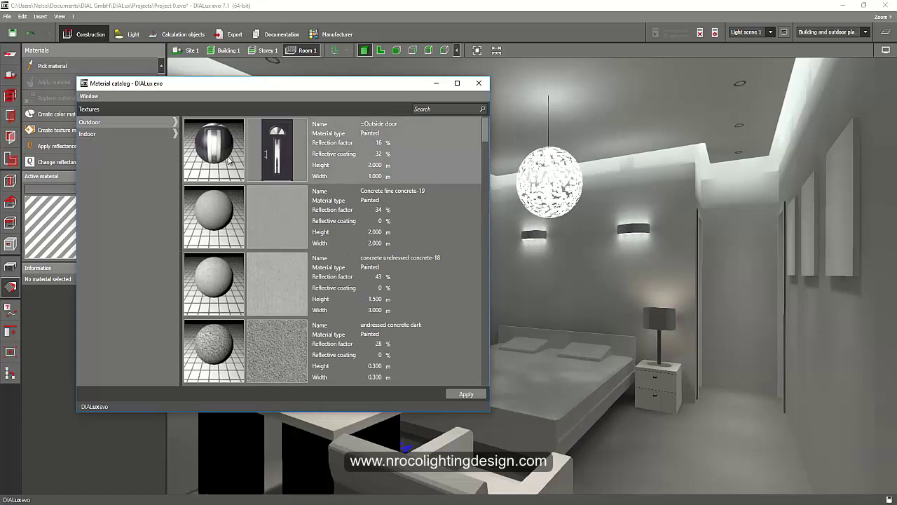
{"action": "left_click", "coordinate": [176, 124]}
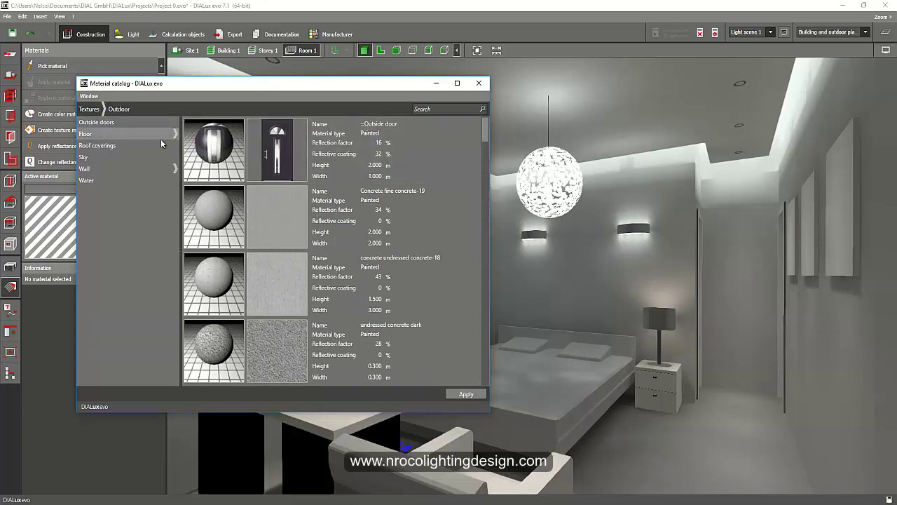
{"action": "left_click", "coordinate": [175, 134]}
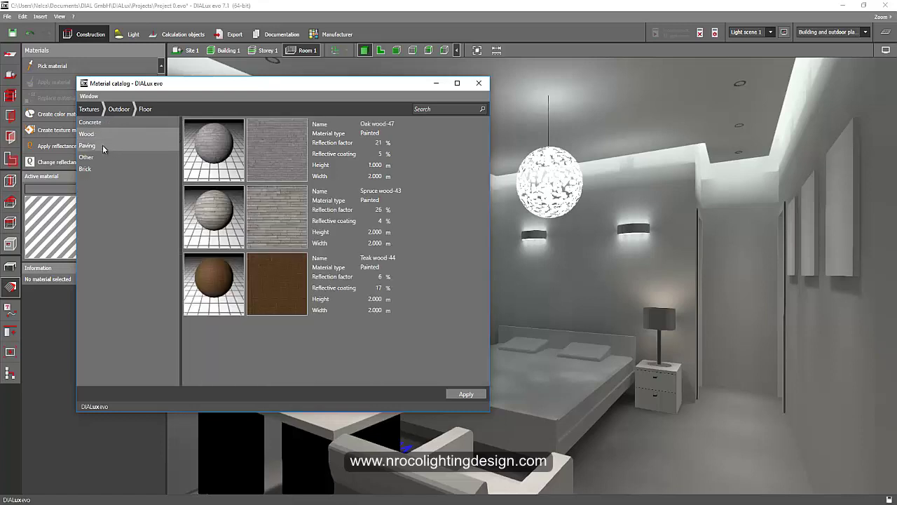
{"action": "left_click", "coordinate": [96, 167]}
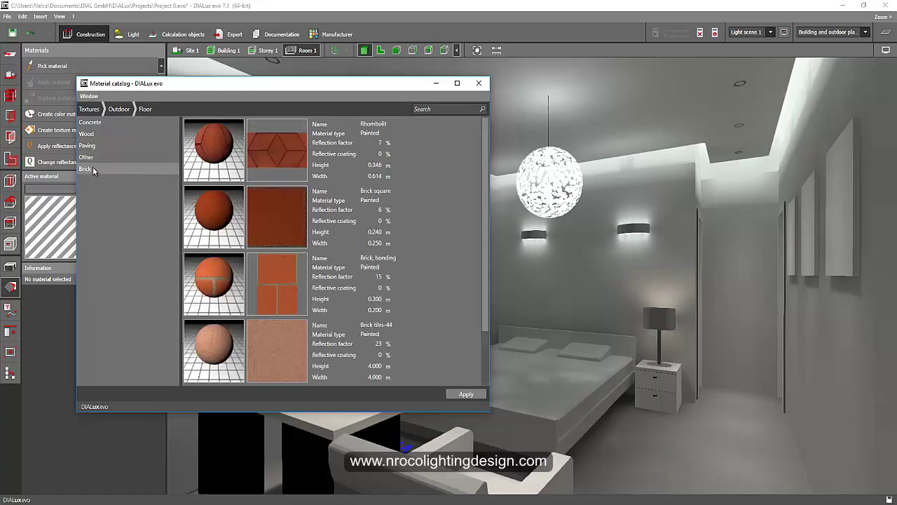
{"action": "left_click", "coordinate": [119, 109]}
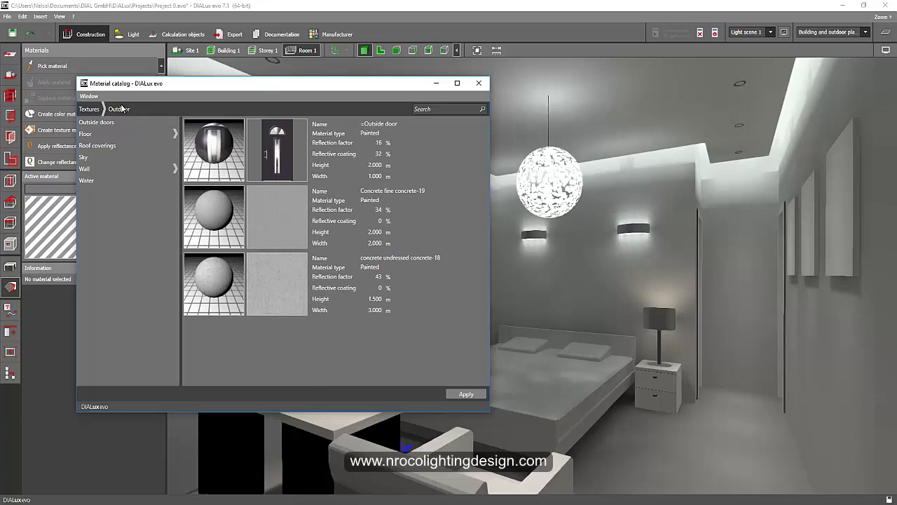
{"action": "left_click", "coordinate": [130, 146]}
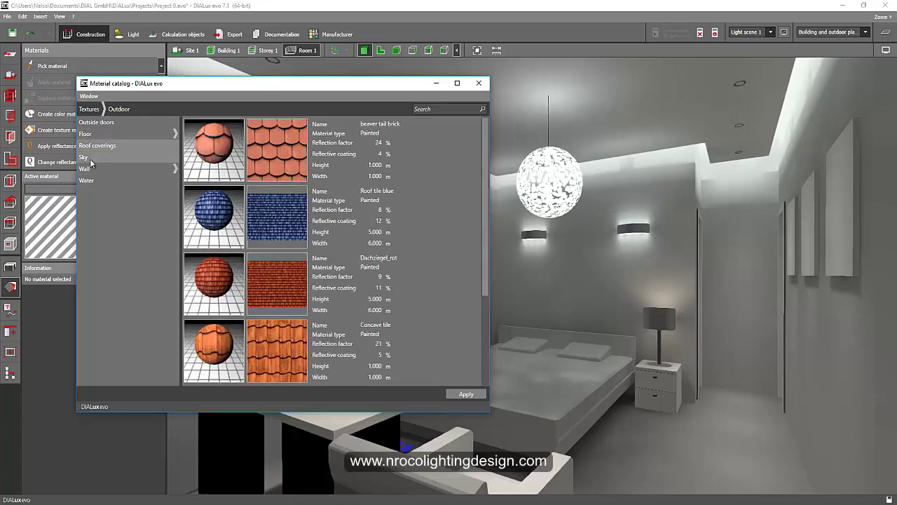
{"action": "left_click", "coordinate": [87, 158]}
{"action": "left_click", "coordinate": [87, 169]}
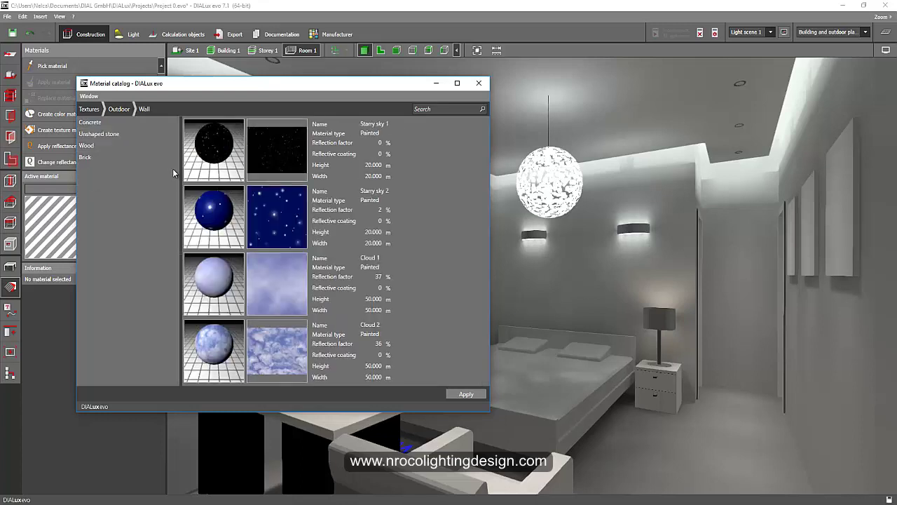
{"action": "left_click", "coordinate": [111, 135]}
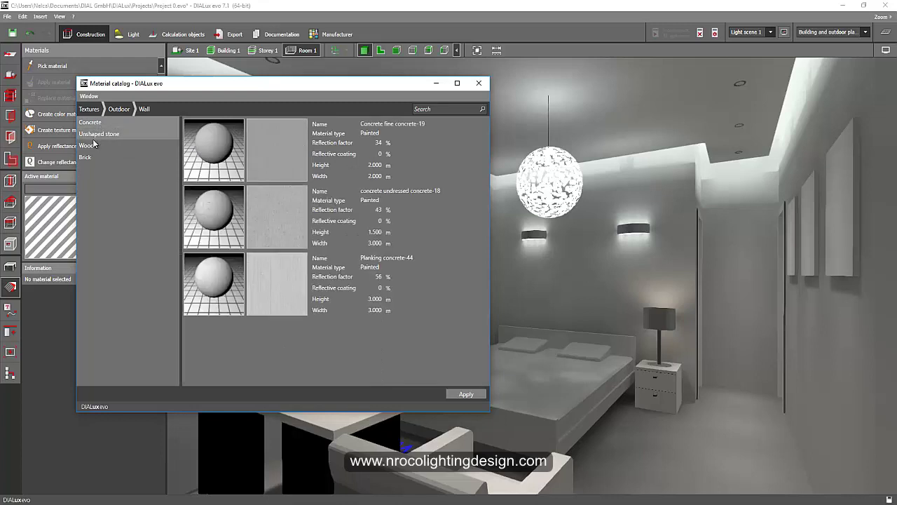
{"action": "left_click", "coordinate": [88, 146]}
{"action": "left_click", "coordinate": [86, 157]}
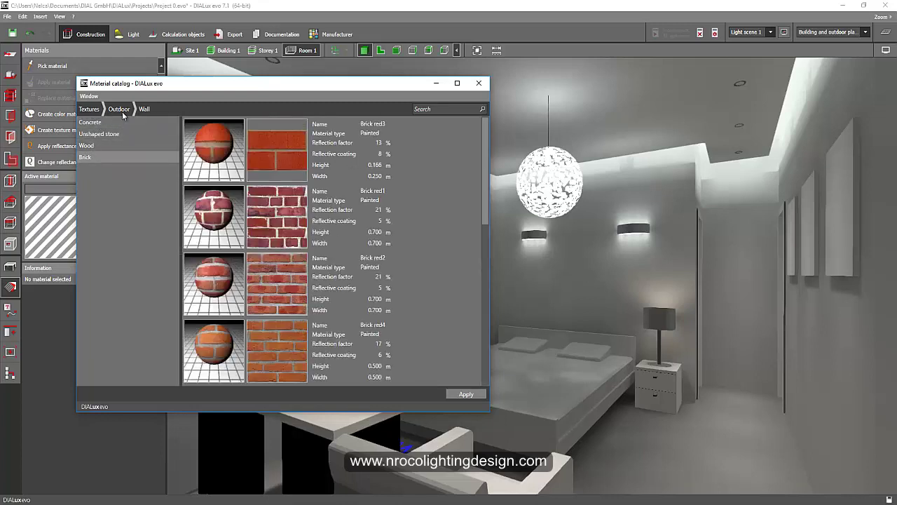
{"action": "left_click", "coordinate": [119, 109]}
{"action": "left_click", "coordinate": [87, 180]}
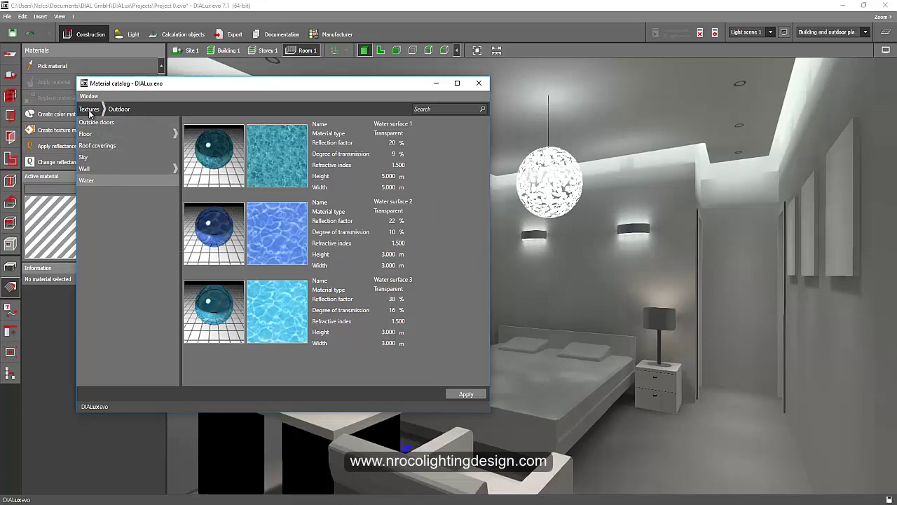
- Browse the catalog's indoor textures, covering the floor, ceiling, window and furniture categories, and return to the room view
{"action": "left_click", "coordinate": [87, 110]}
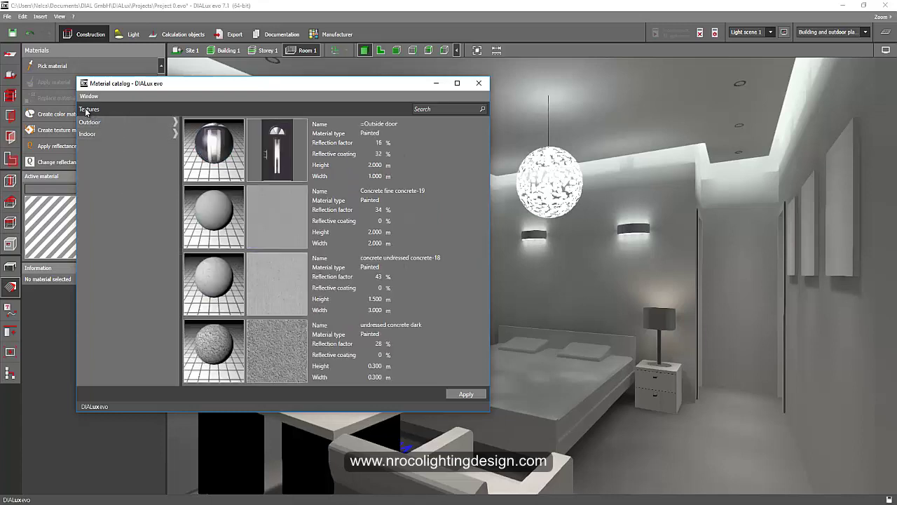
{"action": "left_click", "coordinate": [113, 133]}
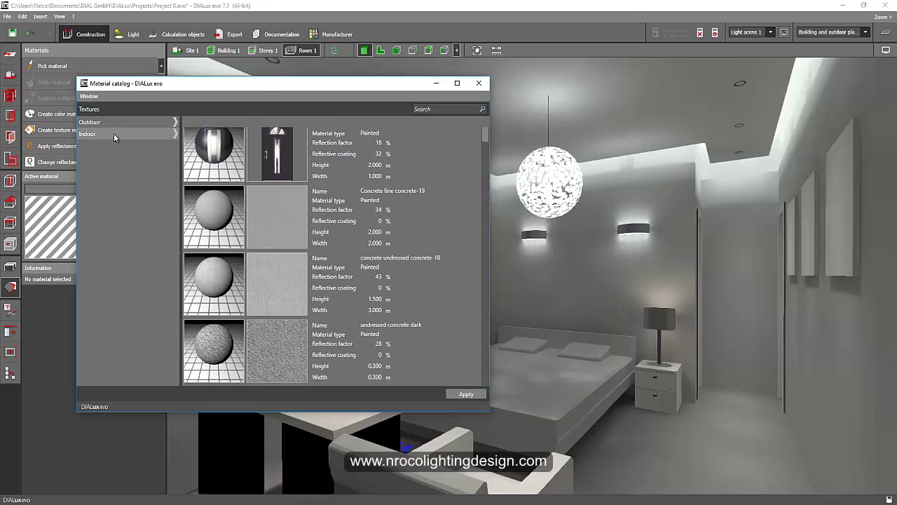
{"action": "left_click", "coordinate": [175, 134]}
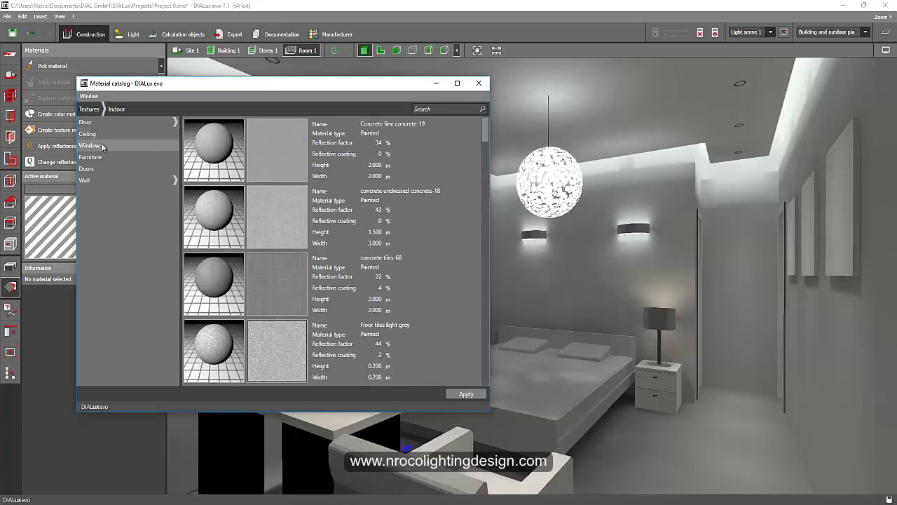
{"action": "left_click", "coordinate": [128, 125]}
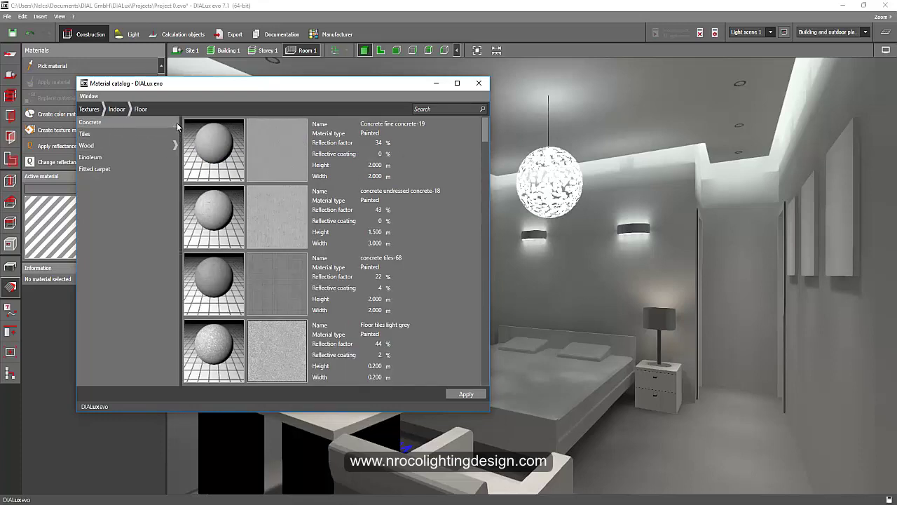
{"action": "left_click", "coordinate": [118, 111]}
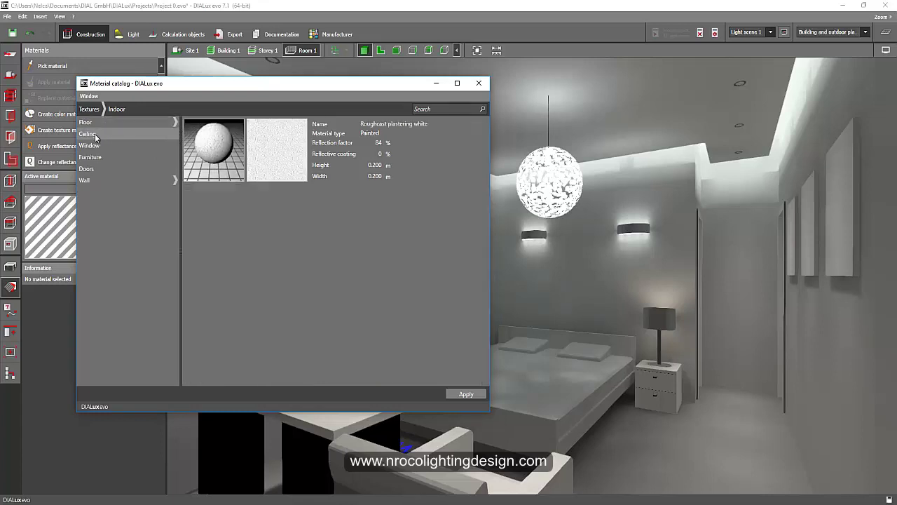
{"action": "left_click", "coordinate": [91, 145]}
{"action": "left_click", "coordinate": [96, 158]}
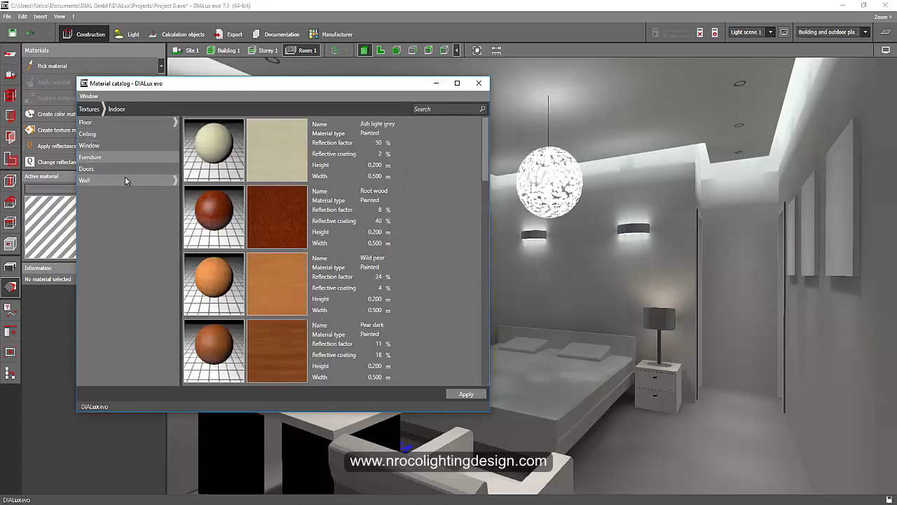
{"action": "left_click", "coordinate": [62, 333]}
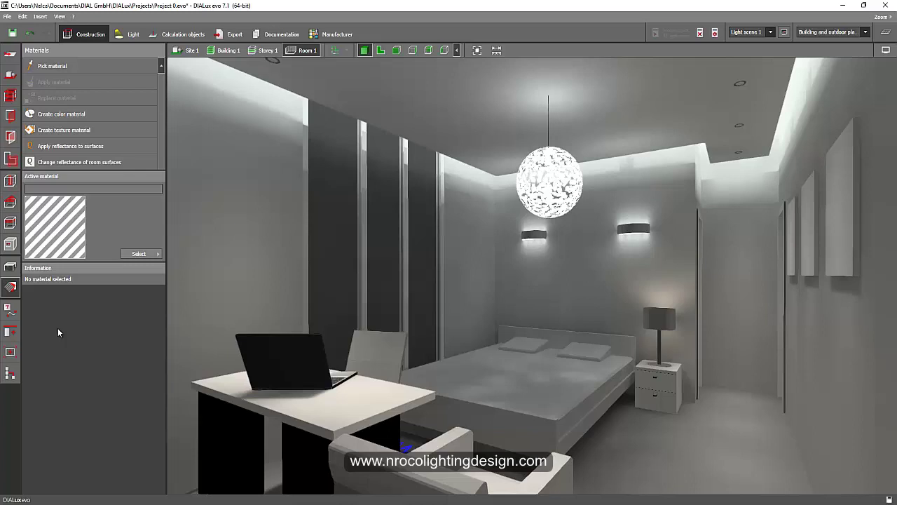
- Open the color catalog, examine its color groups from orange to black/white, and close it without applying a color
{"action": "left_click", "coordinate": [140, 255]}
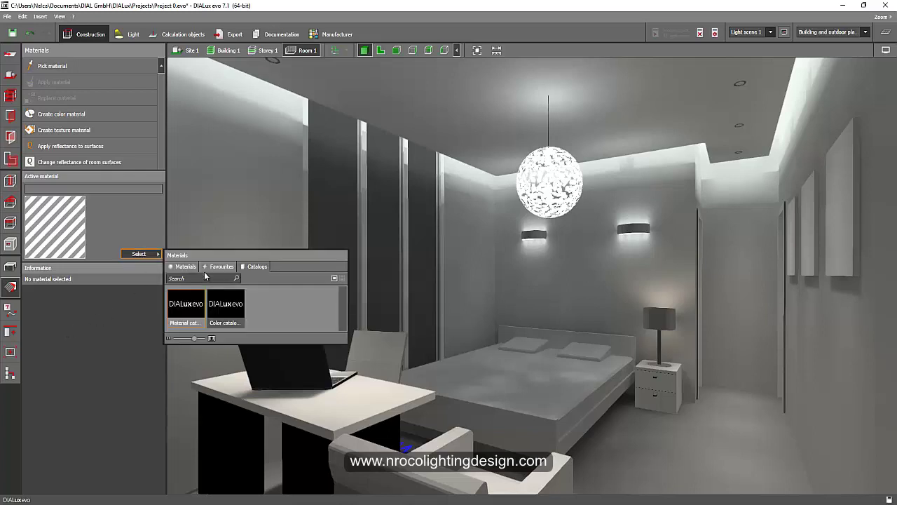
{"action": "left_click", "coordinate": [224, 305]}
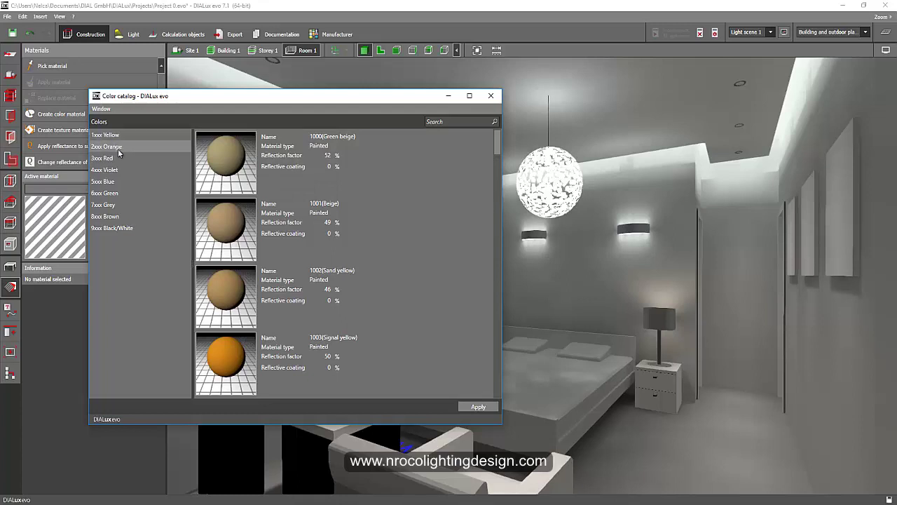
{"action": "left_click", "coordinate": [111, 172]}
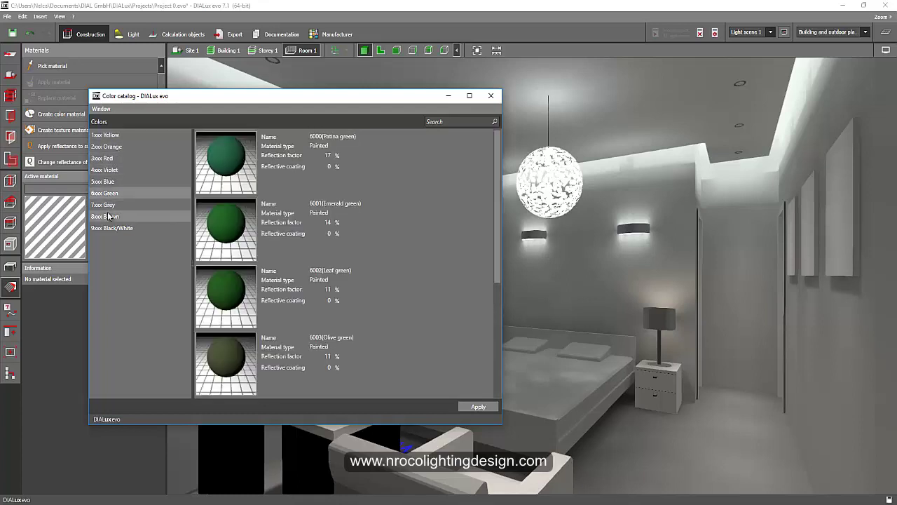
{"action": "left_click", "coordinate": [105, 205]}
{"action": "left_click", "coordinate": [112, 216]}
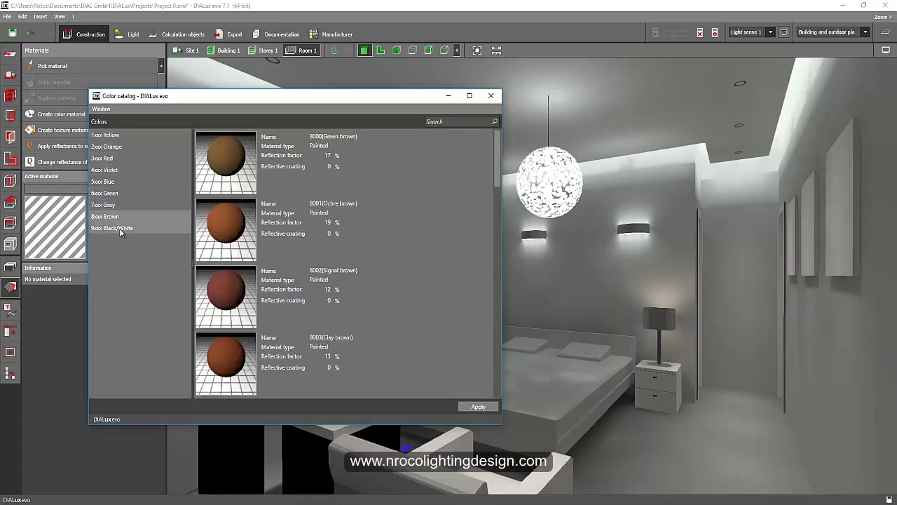
{"action": "left_click", "coordinate": [119, 228]}
{"action": "left_click", "coordinate": [110, 205]}
{"action": "left_click", "coordinate": [110, 195]}
{"action": "left_click", "coordinate": [110, 181]}
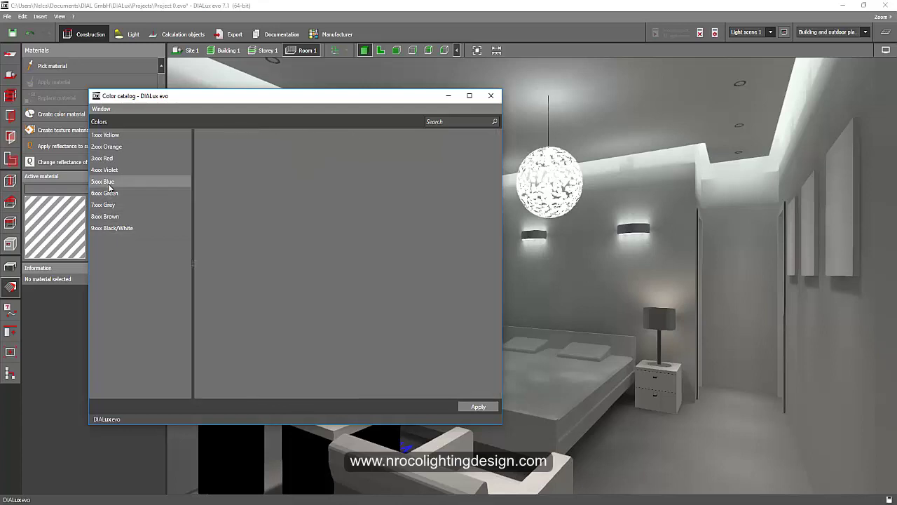
{"action": "left_click", "coordinate": [110, 173]}
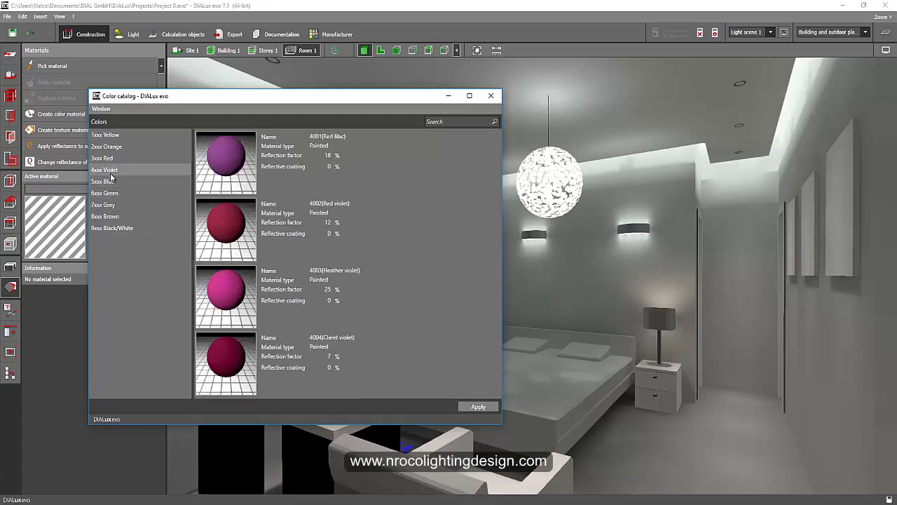
{"action": "left_click", "coordinate": [110, 160]}
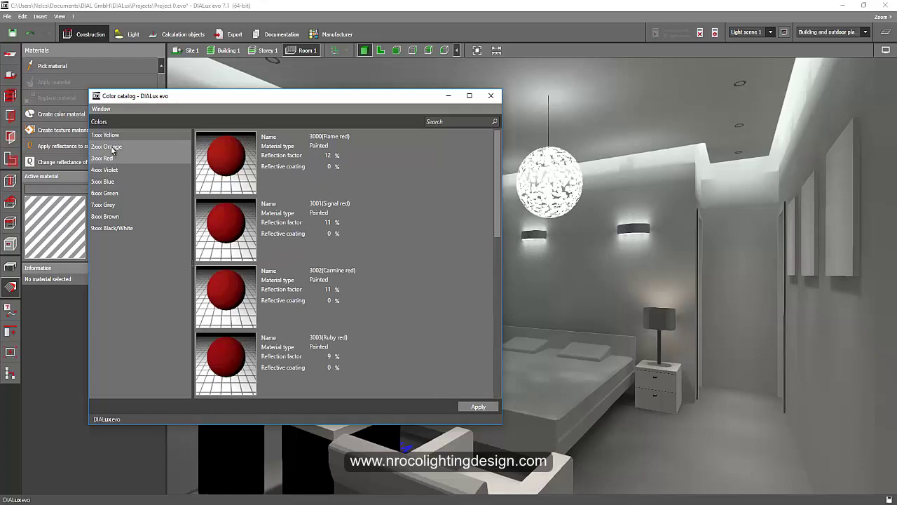
{"action": "left_click", "coordinate": [112, 146]}
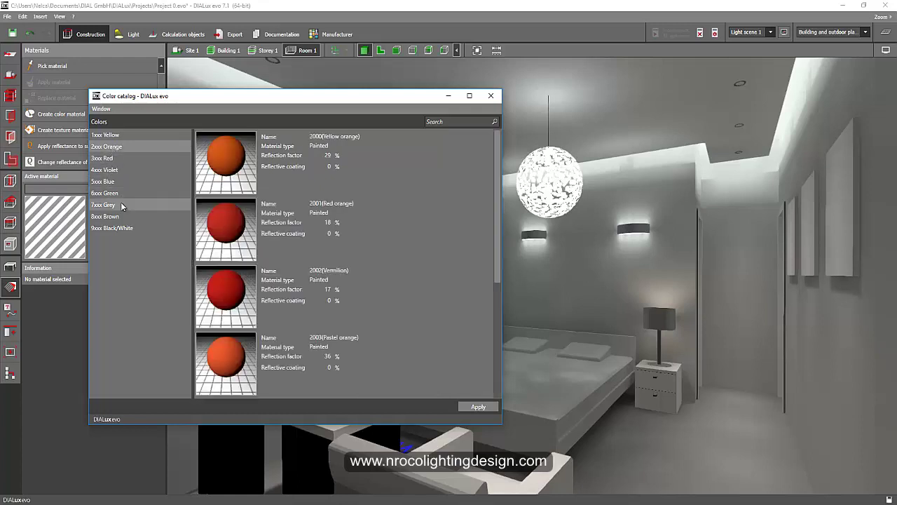
{"action": "left_click", "coordinate": [491, 95]}
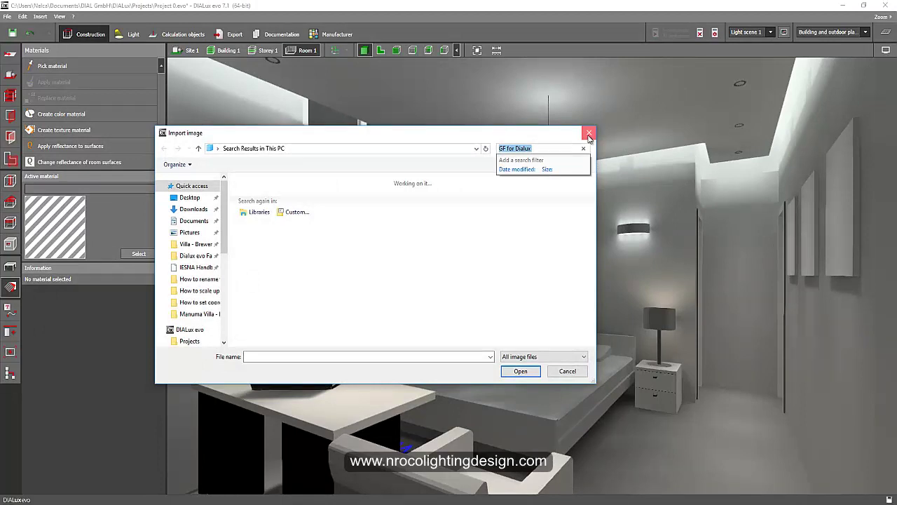
- Dismiss any image import and create a color material in dark olive green, about RGB 41, 62, 6
{"action": "left_click", "coordinate": [589, 133]}
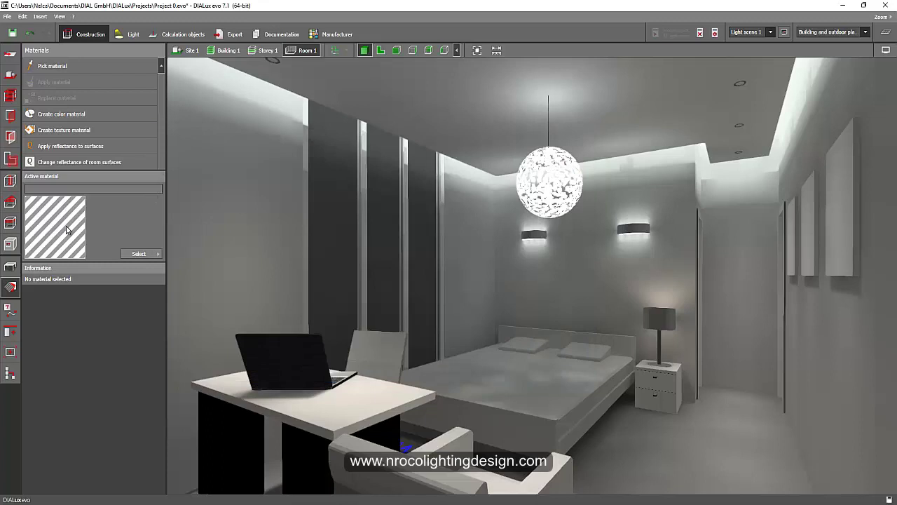
{"action": "left_click", "coordinate": [98, 115]}
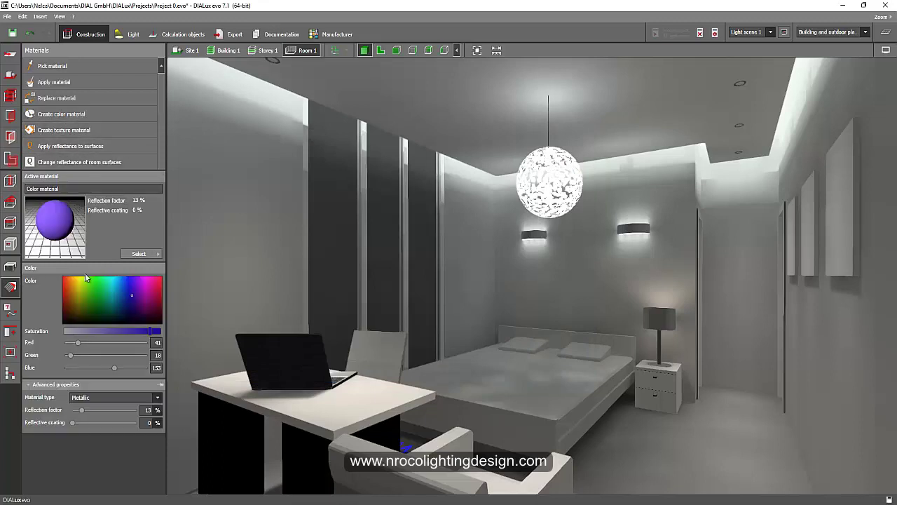
{"action": "left_click_drag", "start_coordinate": [122, 297], "coordinate": [85, 312]}
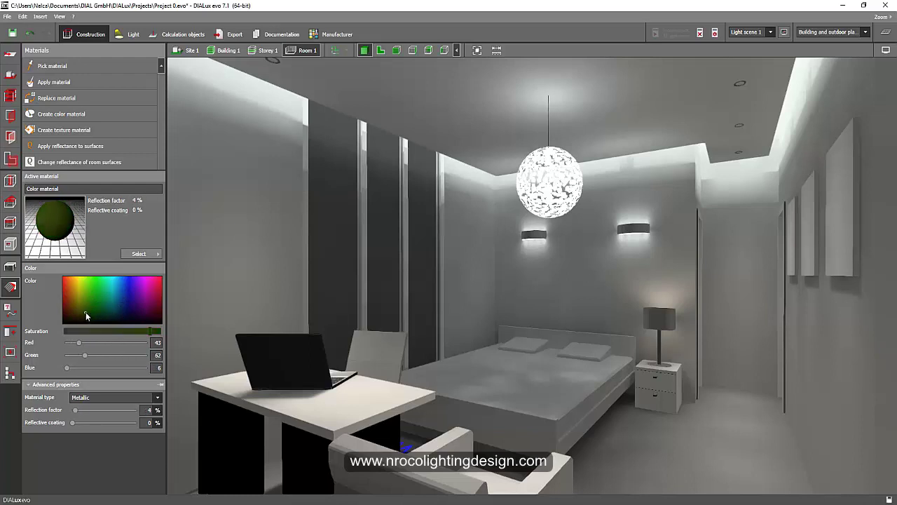
- Apply the dark olive green color material to the wall behind the desk, beside the window strips
{"action": "left_click", "coordinate": [53, 83]}
{"action": "left_click", "coordinate": [215, 209]}
{"action": "left_click", "coordinate": [427, 273]}
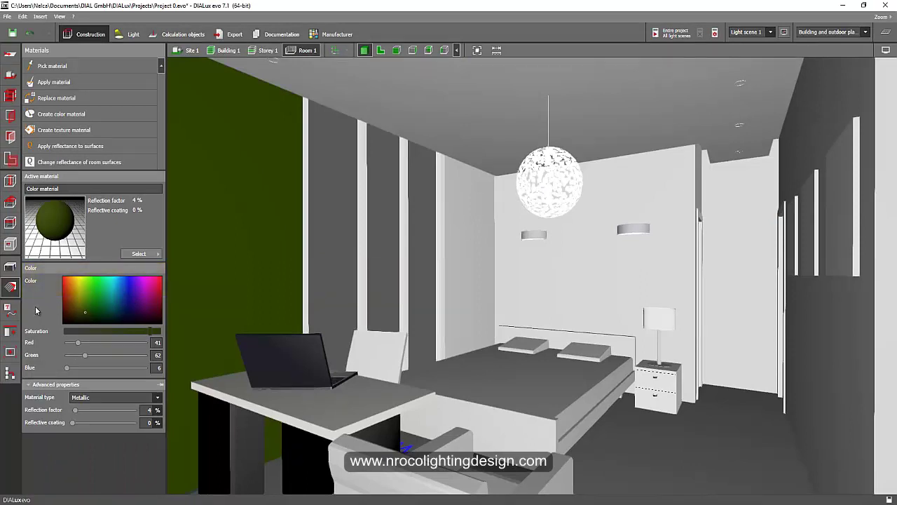
- Cut a rectangular opening about 0.29 by 0.63 m in the green wall above the desk
{"action": "left_click", "coordinate": [10, 244]}
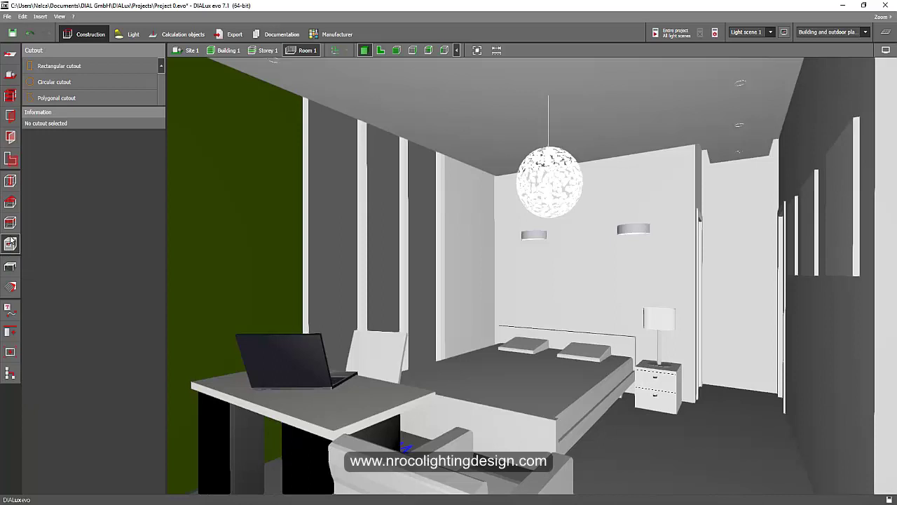
{"action": "left_click", "coordinate": [51, 67]}
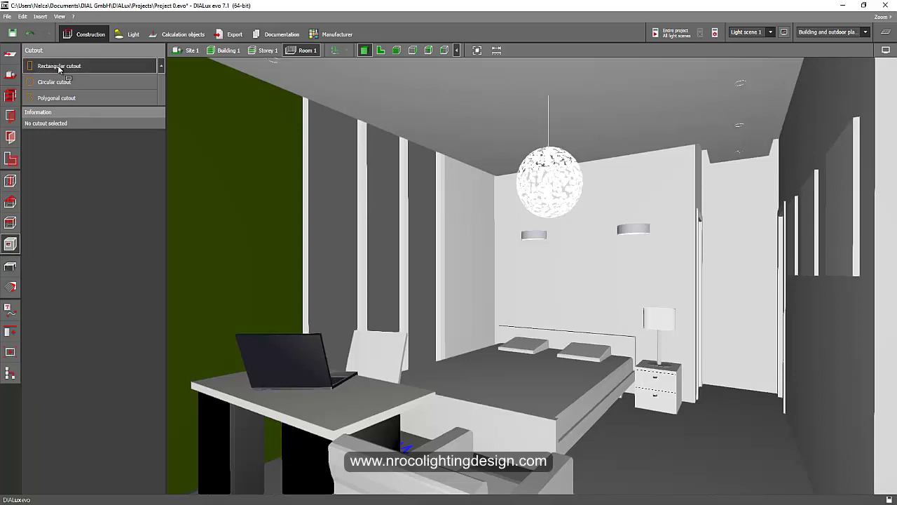
{"action": "left_click", "coordinate": [192, 134]}
{"action": "left_click", "coordinate": [246, 154]}
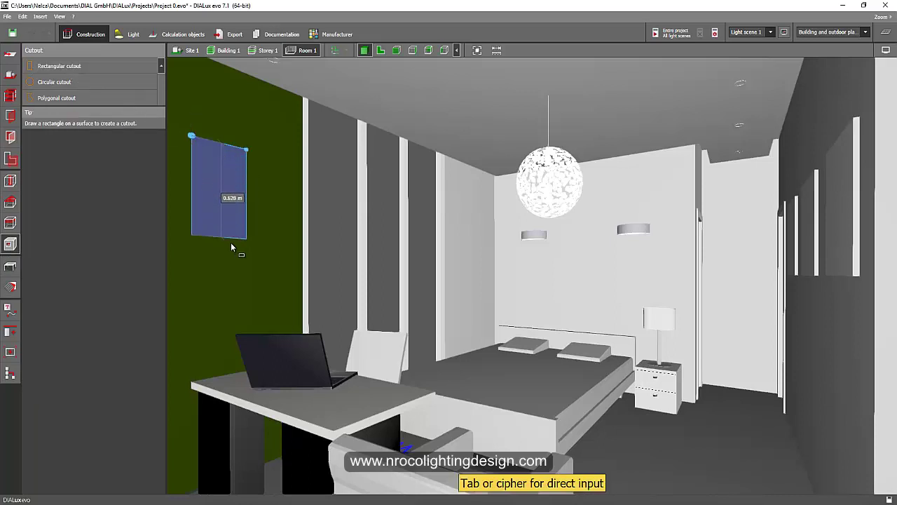
{"action": "left_click", "coordinate": [231, 242]}
- Cut a rectangular opening, about 0.33 m along one side, in the ceiling between the window strips and the pendant
{"action": "left_click", "coordinate": [60, 66]}
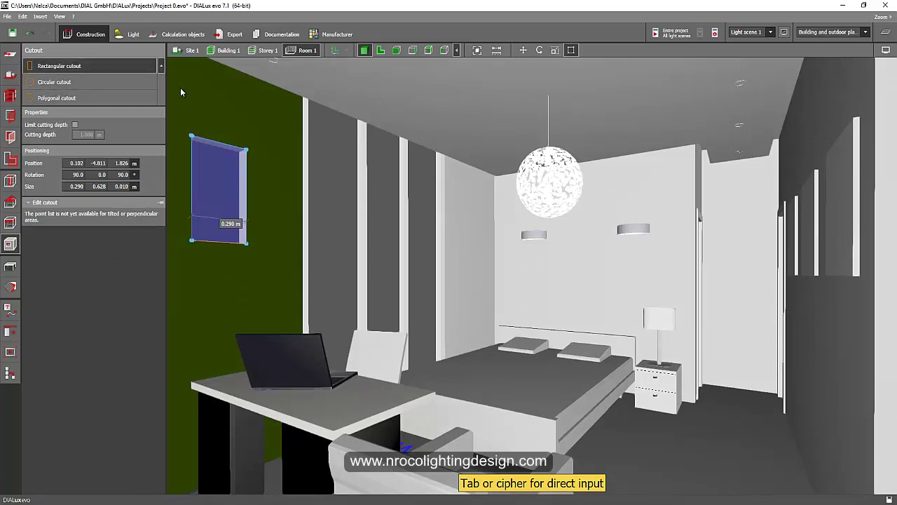
{"action": "left_click", "coordinate": [381, 85]}
{"action": "left_click", "coordinate": [452, 73]}
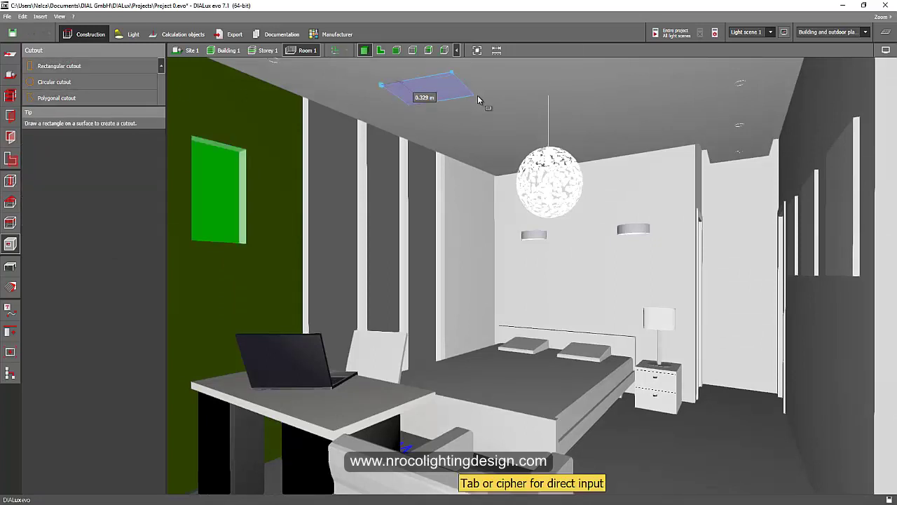
{"action": "left_click", "coordinate": [475, 94]}
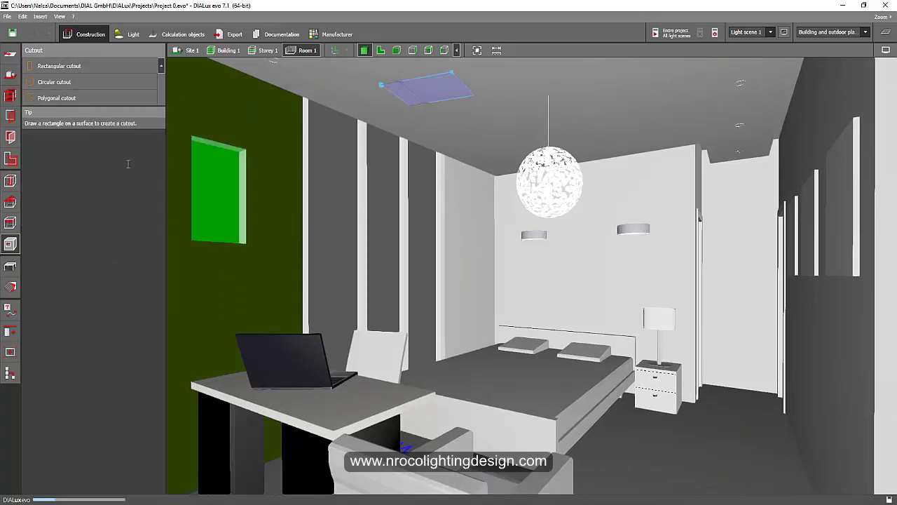
- Cut a circular opening about 0.49 m in diameter in the ceiling near the pendant and switch to furniture and objects
{"action": "left_click", "coordinate": [82, 82]}
{"action": "left_click", "coordinate": [612, 85]}
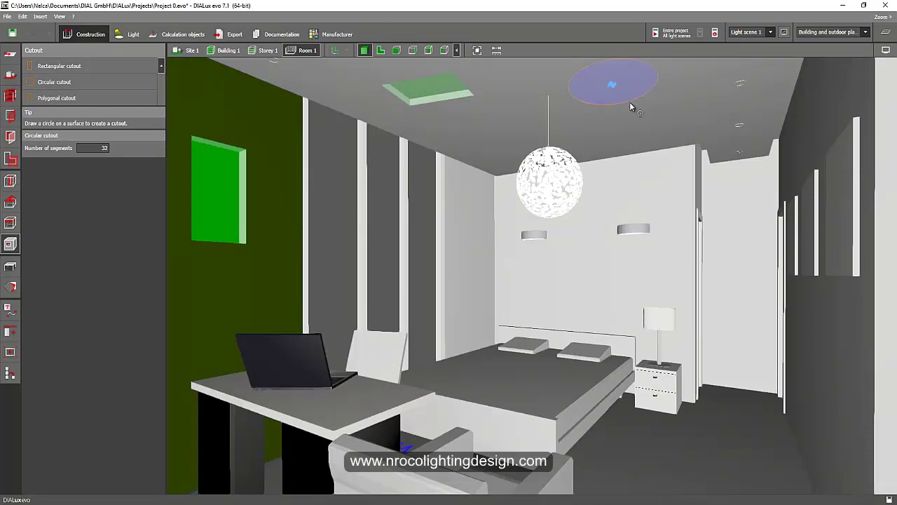
{"action": "left_click", "coordinate": [630, 102]}
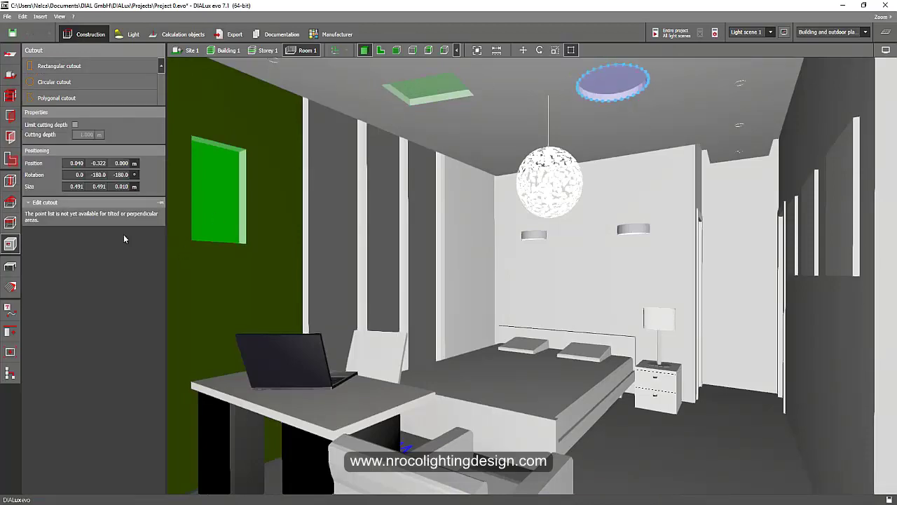
{"action": "left_click", "coordinate": [9, 265]}
{"action": "right_click_drag", "start_coordinate": [679, 411], "coordinate": [485, 277]}
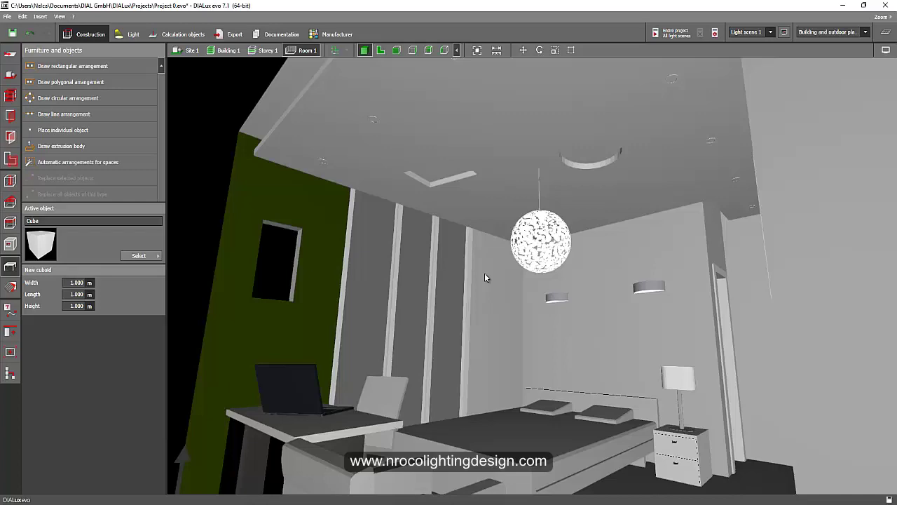
{"action": "right_click_drag", "start_coordinate": [333, 226], "coordinate": [184, 223]}
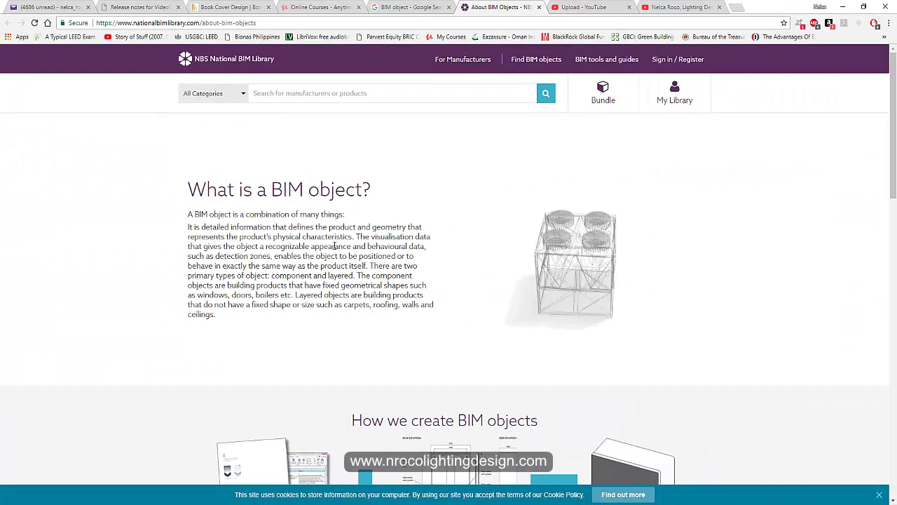
- Read the NBS National BIM Library web page on what BIM objects are and how they are created and used
{"action": "scroll", "coordinate": [326, 286], "scroll_direction": "down", "scroll_amount": 3}
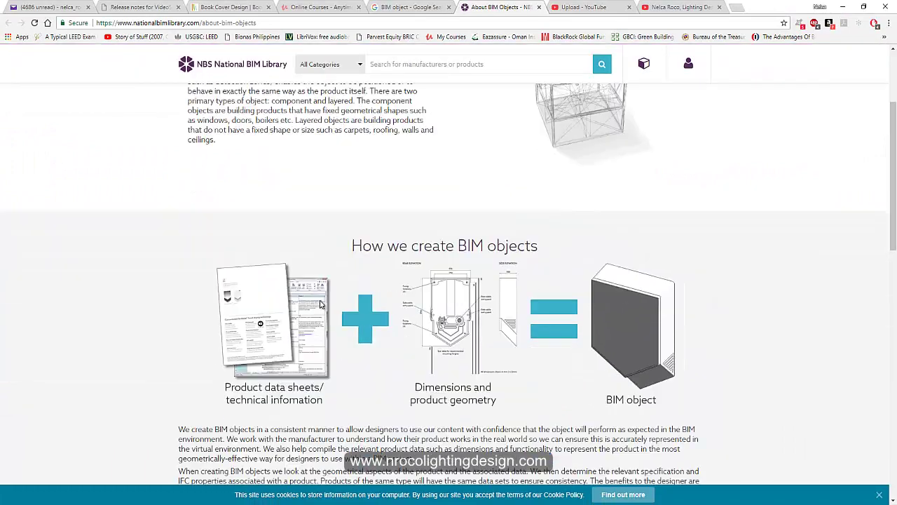
{"action": "scroll", "coordinate": [320, 303], "scroll_direction": "down", "scroll_amount": 3}
{"action": "scroll", "coordinate": [323, 308], "scroll_direction": "down", "scroll_amount": 4}
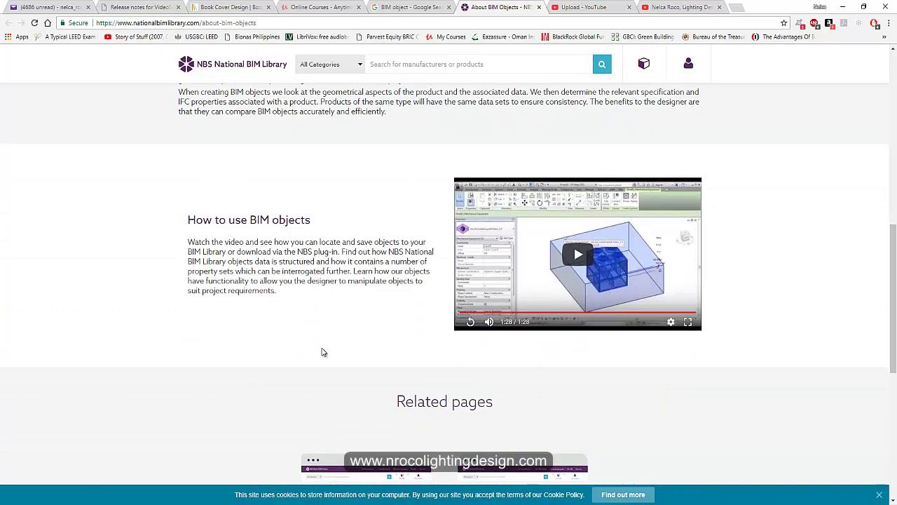
{"action": "scroll", "coordinate": [322, 349], "scroll_direction": "down", "scroll_amount": 3}
{"action": "scroll", "coordinate": [319, 347], "scroll_direction": "up", "scroll_amount": 10}
{"action": "scroll", "coordinate": [319, 347], "scroll_direction": "up", "scroll_amount": 2}
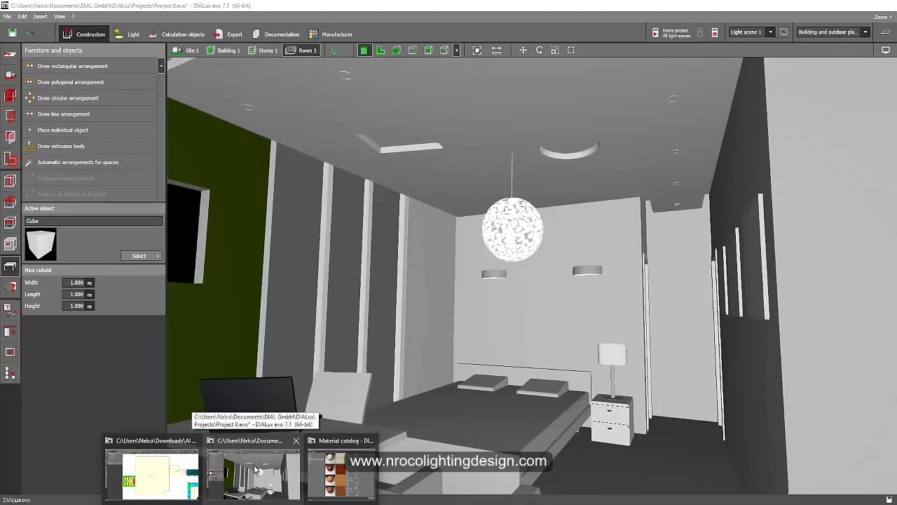
- Return to the DIALux evo bedroom project and open the object catalog for furniture and objects
{"action": "left_click", "coordinate": [255, 470]}
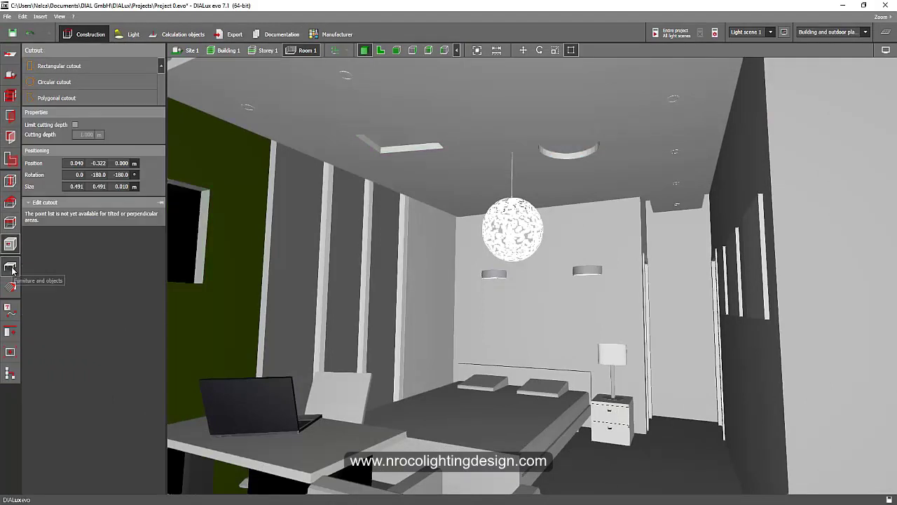
{"action": "left_click", "coordinate": [135, 257]}
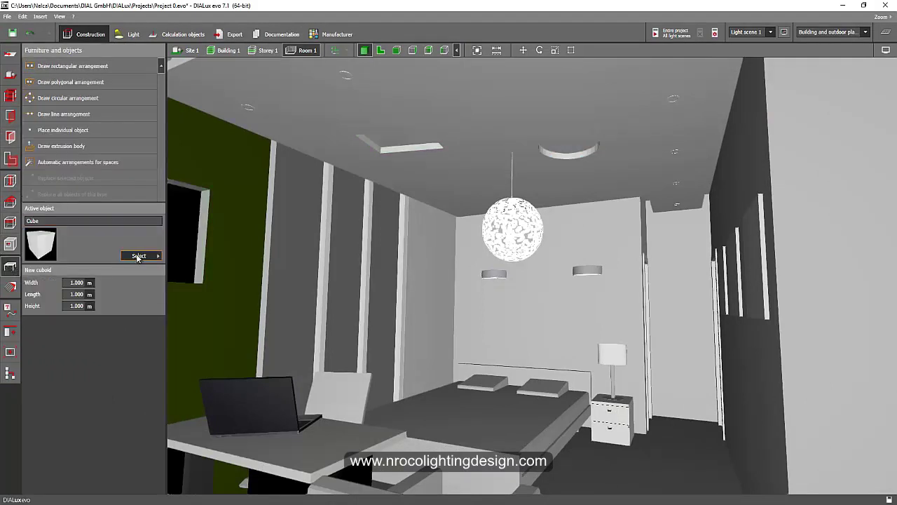
{"action": "left_click", "coordinate": [156, 257]}
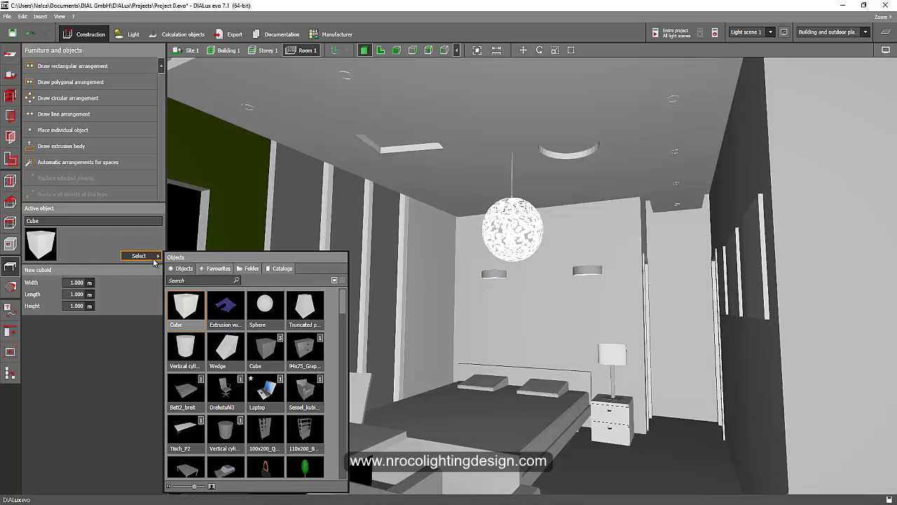
{"action": "left_click", "coordinate": [282, 268]}
{"action": "left_click", "coordinate": [190, 312]}
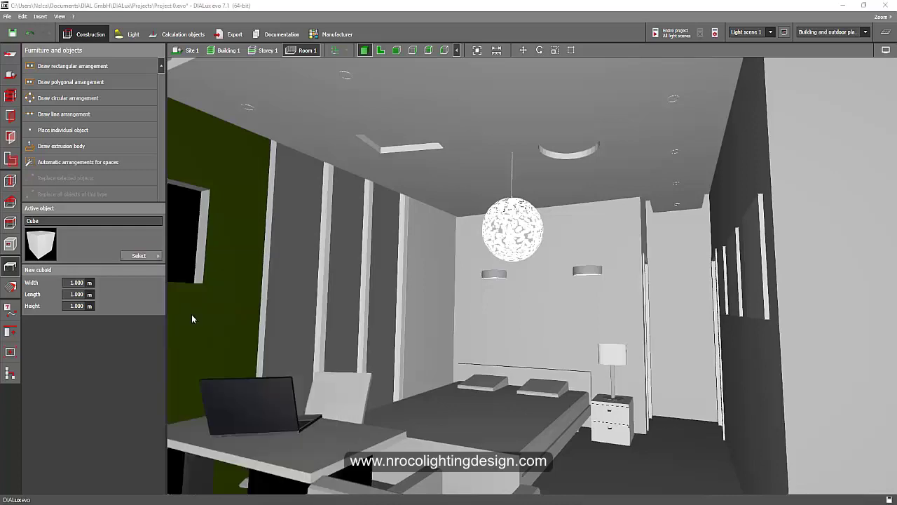
{"action": "left_click_drag", "start_coordinate": [197, 20], "coordinate": [391, 50]}
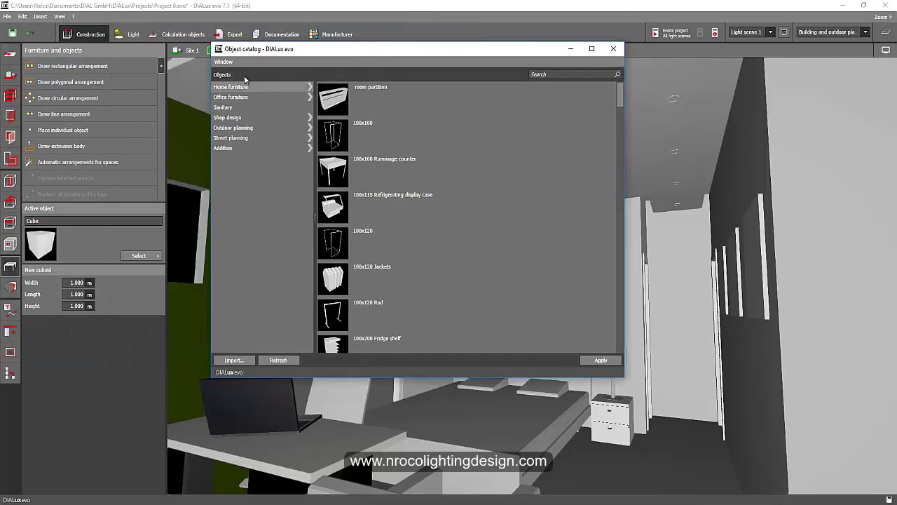
- Browse the object catalog's sanitary, shop design, outdoor planning and addition categories
{"action": "left_click", "coordinate": [227, 107]}
{"action": "left_click", "coordinate": [237, 118]}
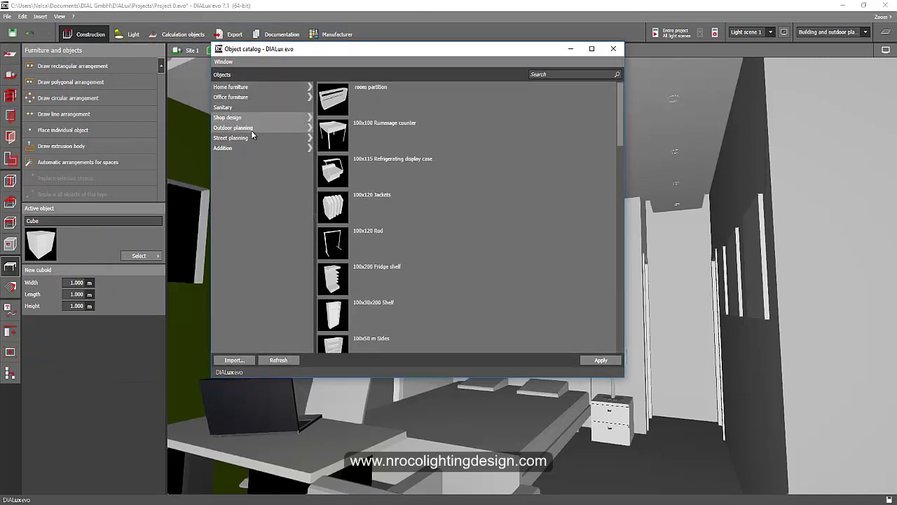
{"action": "left_click", "coordinate": [251, 129]}
{"action": "left_click", "coordinate": [245, 148]}
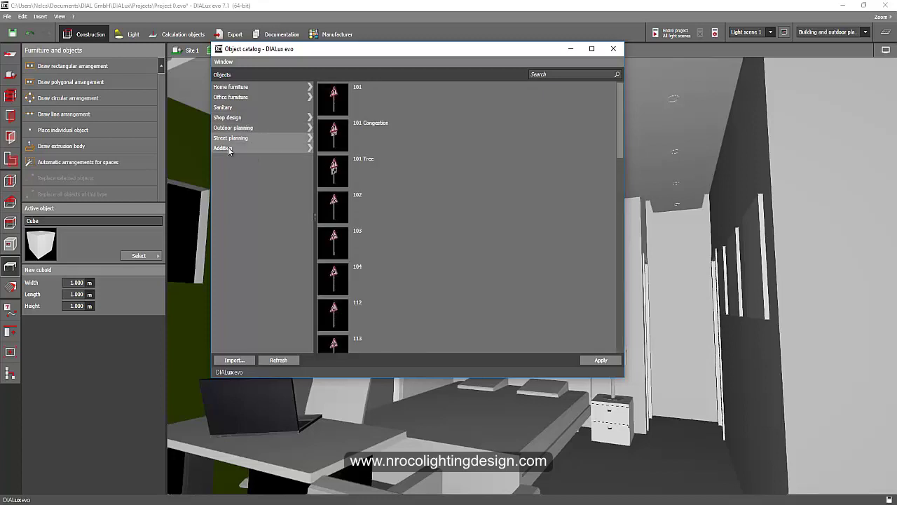
{"action": "left_click", "coordinate": [309, 147]}
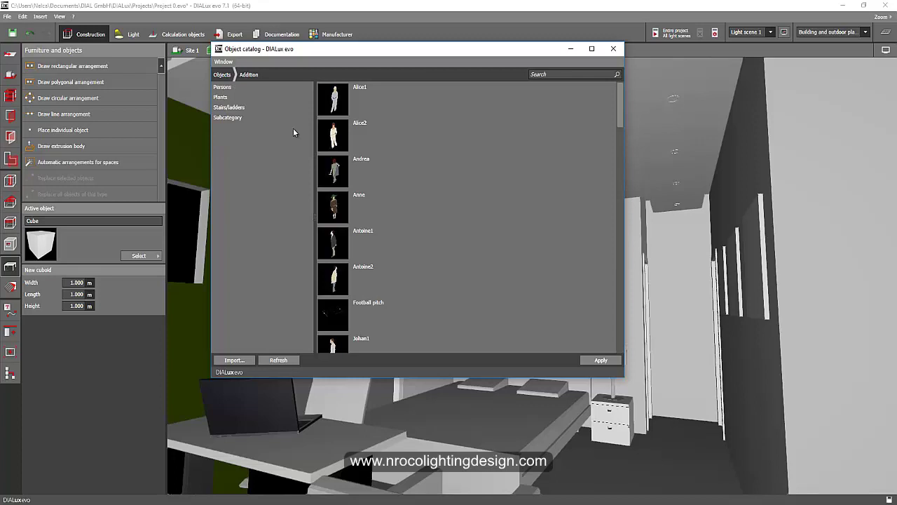
- Examine the shop design subcategories, including refrigerated counters and clothes racks, and return to the catalog's top level
{"action": "left_click", "coordinate": [220, 74]}
{"action": "left_click", "coordinate": [301, 117]}
{"action": "left_click", "coordinate": [309, 117]}
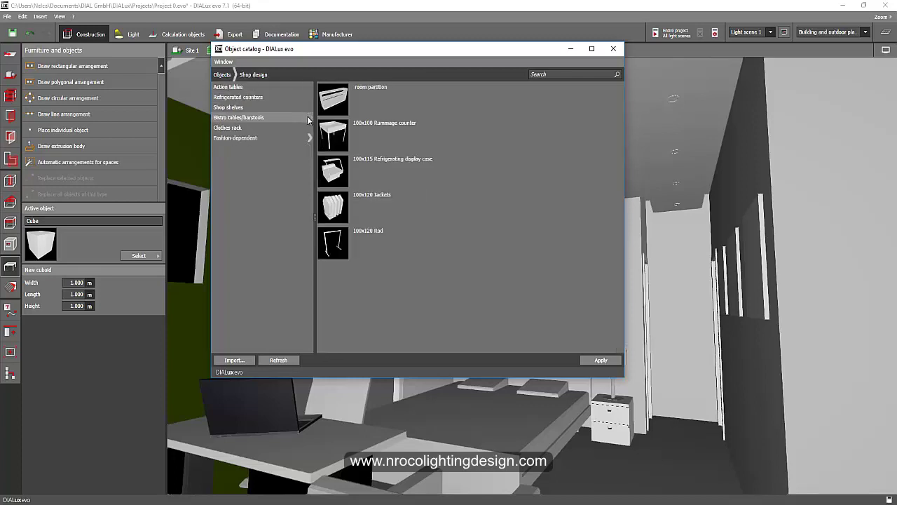
{"action": "left_click", "coordinate": [231, 98]}
{"action": "left_click", "coordinate": [227, 128]}
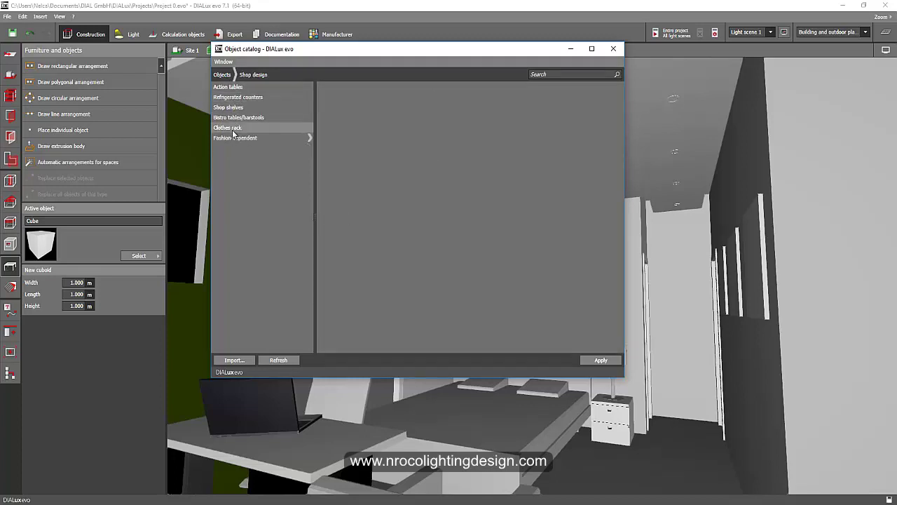
{"action": "left_click", "coordinate": [221, 74]}
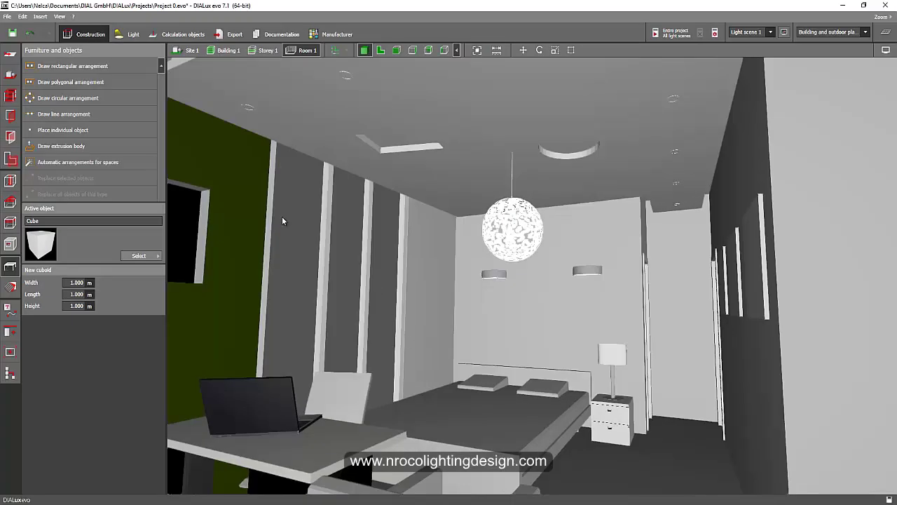
- Select the spherical pendant luminaire above the bed and lower it to a mounting height of about 1.52 m
{"action": "left_click_drag", "start_coordinate": [281, 221], "coordinate": [313, 248]}
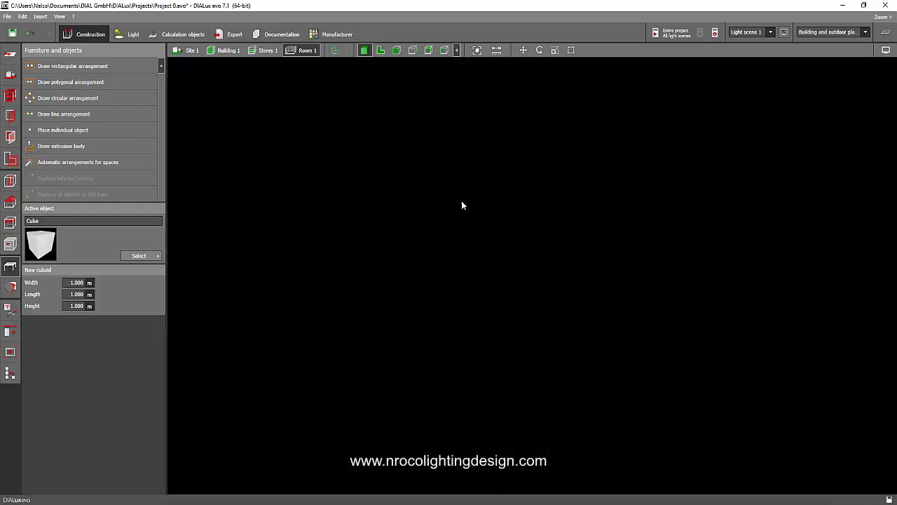
{"action": "left_click", "coordinate": [461, 205]}
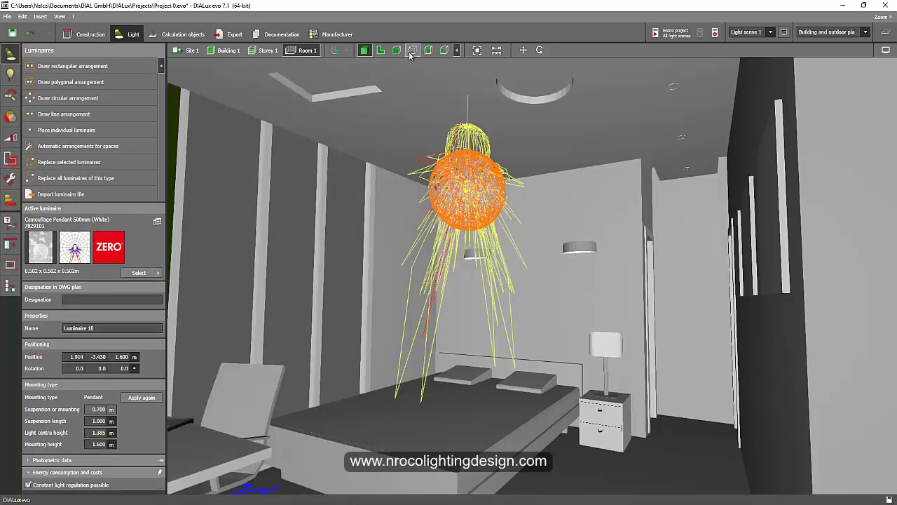
{"action": "right_click", "coordinate": [461, 186]}
{"action": "left_click", "coordinate": [483, 202]}
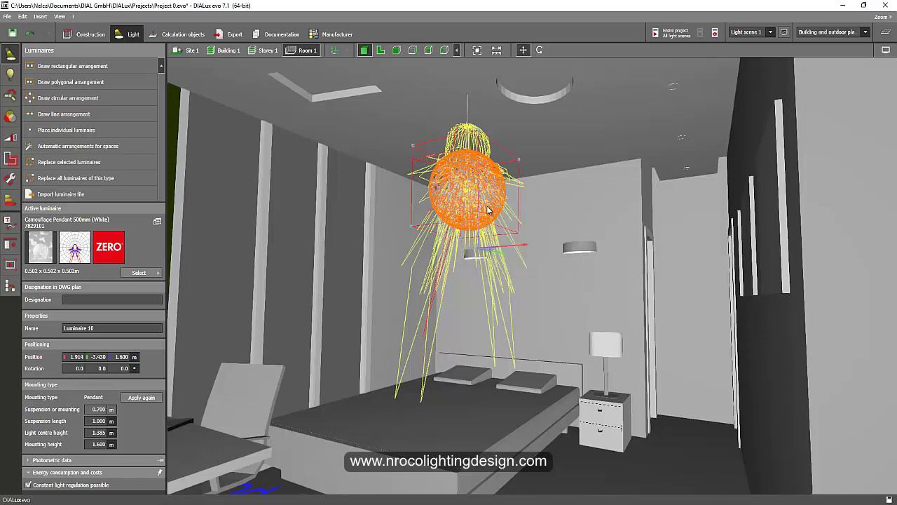
{"action": "left_click_drag", "start_coordinate": [480, 227], "coordinate": [502, 258]}
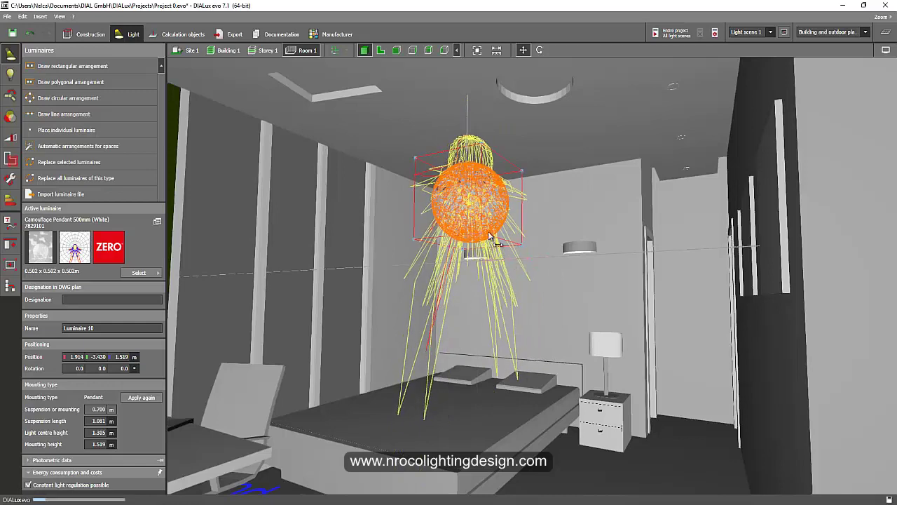
- Reposition the pendant in two elevation views to about X 2.015, Y -3.529 and Z 1.55 m
{"action": "left_click", "coordinate": [414, 50]}
{"action": "scroll", "coordinate": [496, 258], "scroll_direction": "up", "scroll_amount": 3}
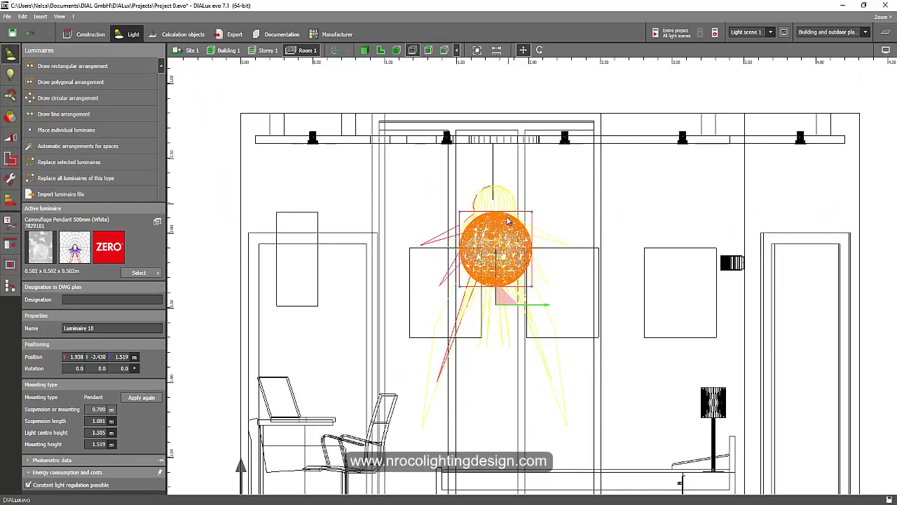
{"action": "left_click_drag", "start_coordinate": [496, 258], "coordinate": [529, 308]}
{"action": "left_click", "coordinate": [428, 51]}
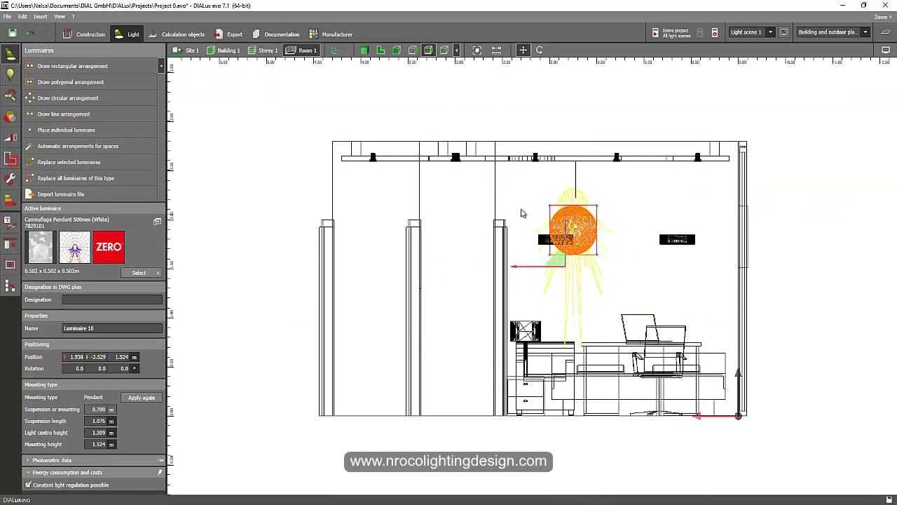
{"action": "left_click_drag", "start_coordinate": [569, 230], "coordinate": [514, 266]}
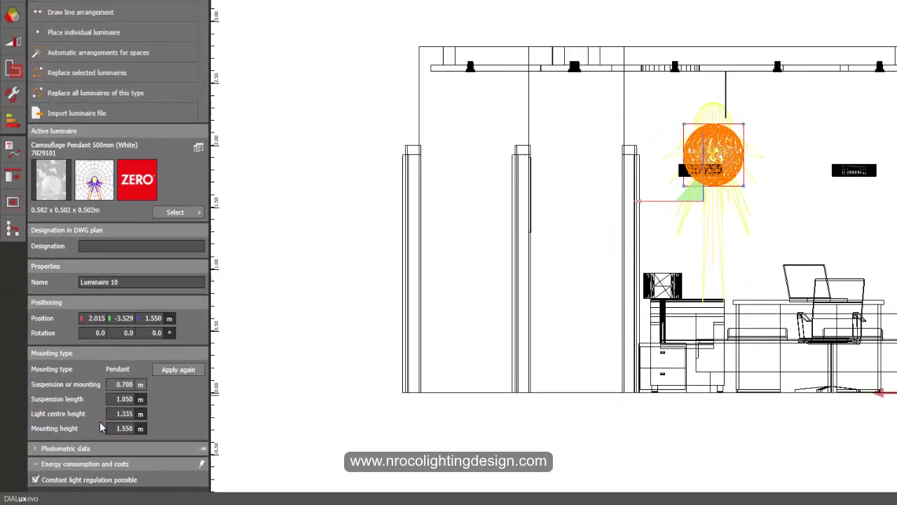
- Set the pendant's mounting height to 1.6 m, trying 1.2 m in between, and return to the 3D view
{"action": "left_click", "coordinate": [115, 428]}
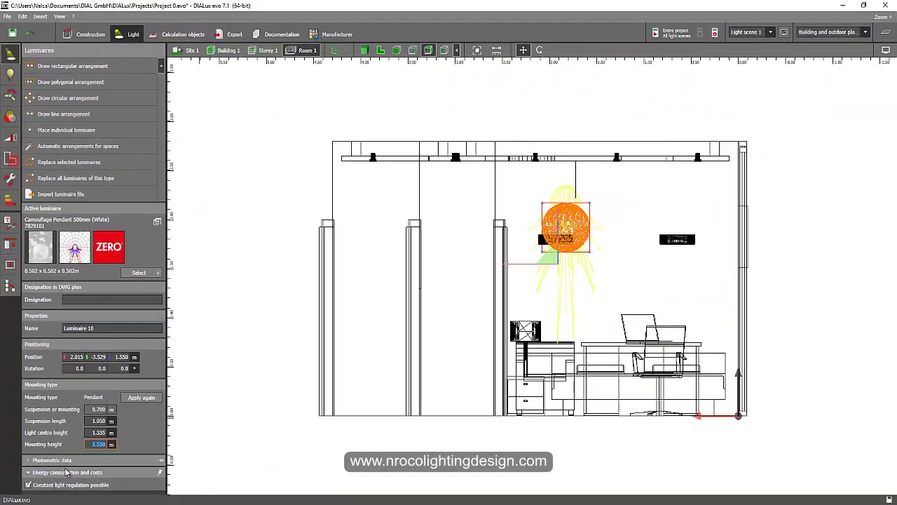
{"action": "type", "text": "1.6"}
{"action": "key", "text": "Return"}
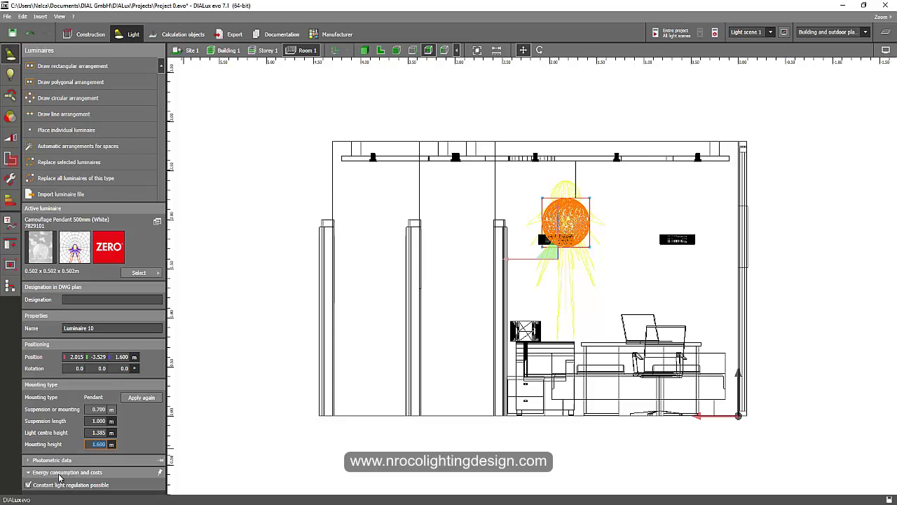
{"action": "type", "text": "1.2"}
{"action": "key", "text": "Return"}
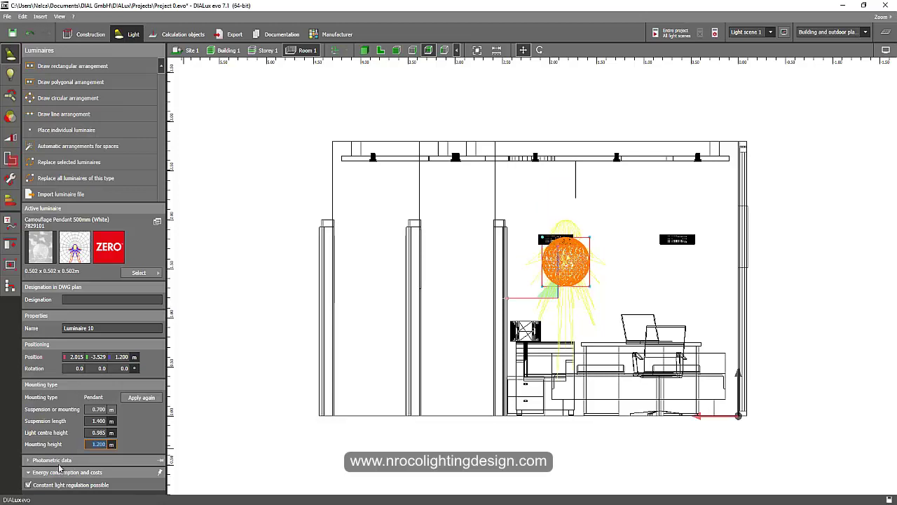
{"action": "type", "text": "1.6"}
{"action": "key", "text": "Return"}
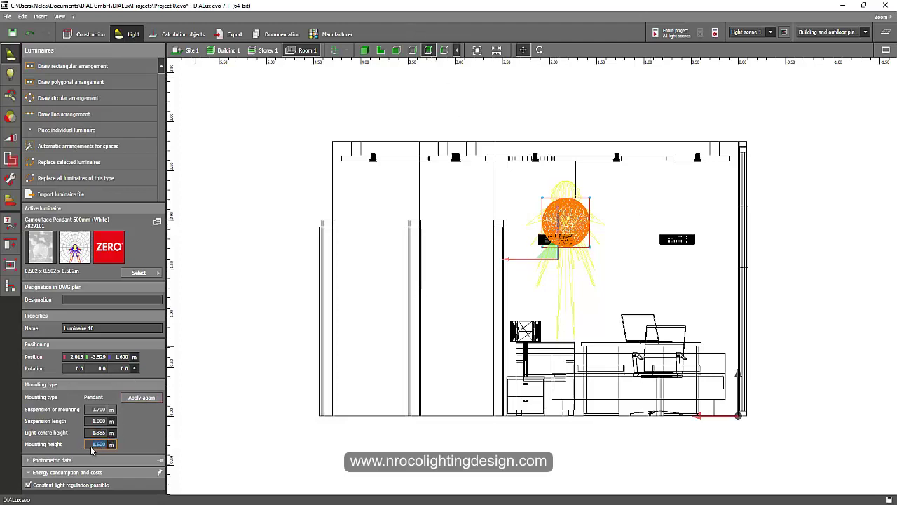
{"action": "left_click", "coordinate": [364, 51]}
{"action": "left_click_drag", "start_coordinate": [375, 140], "coordinate": [261, 408]}
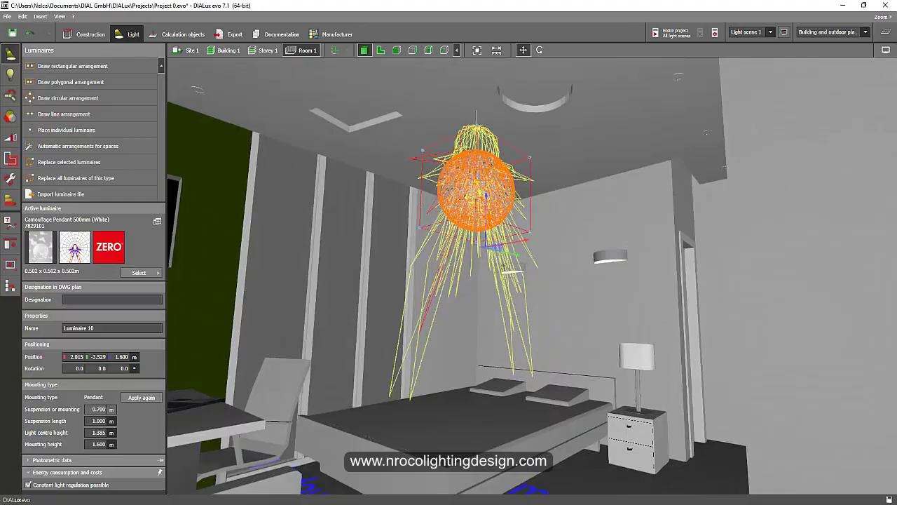